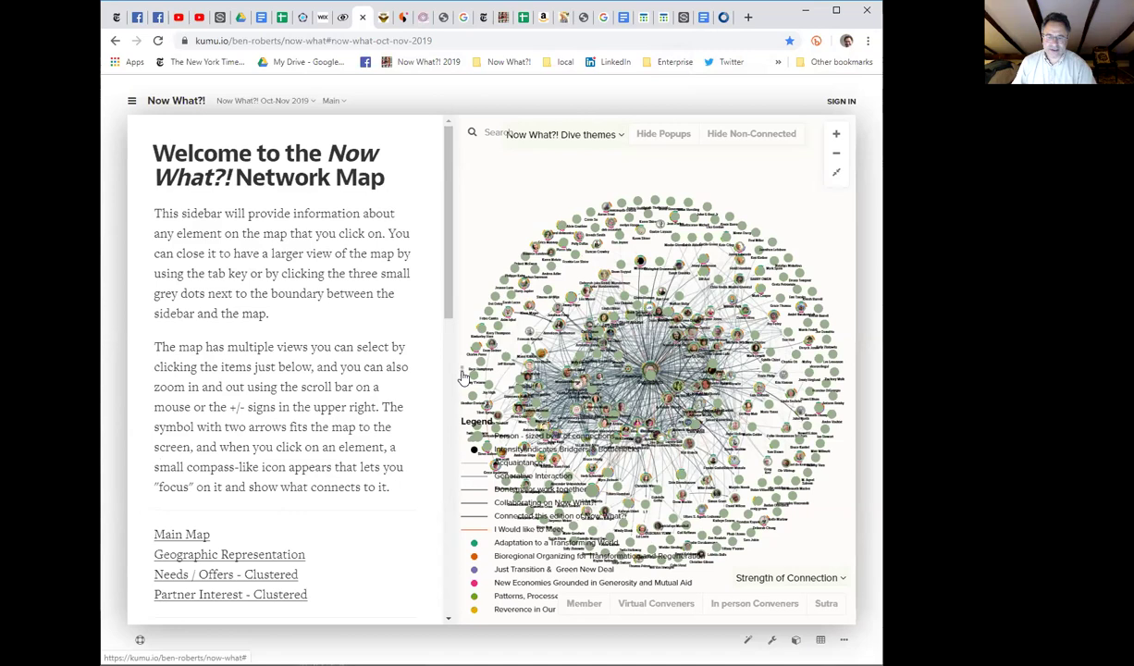
Collapse the welcome sidebar and fit the whole network map to the view.
{"action": "left_click", "coordinate": [464, 377]}
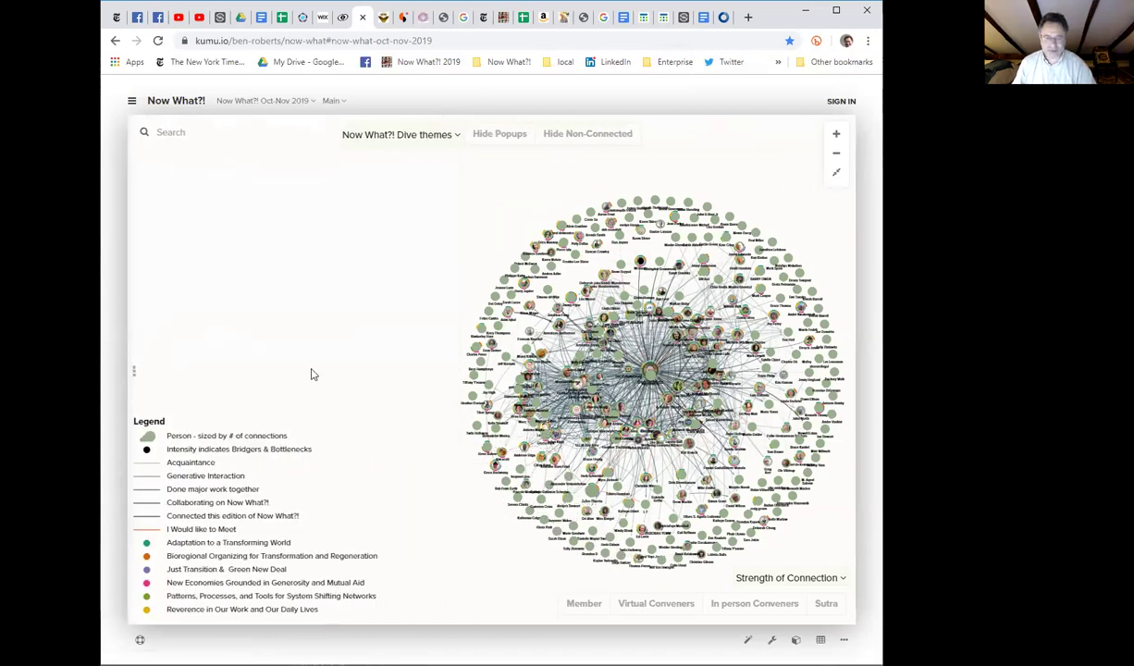
{"action": "left_click", "coordinate": [834, 176]}
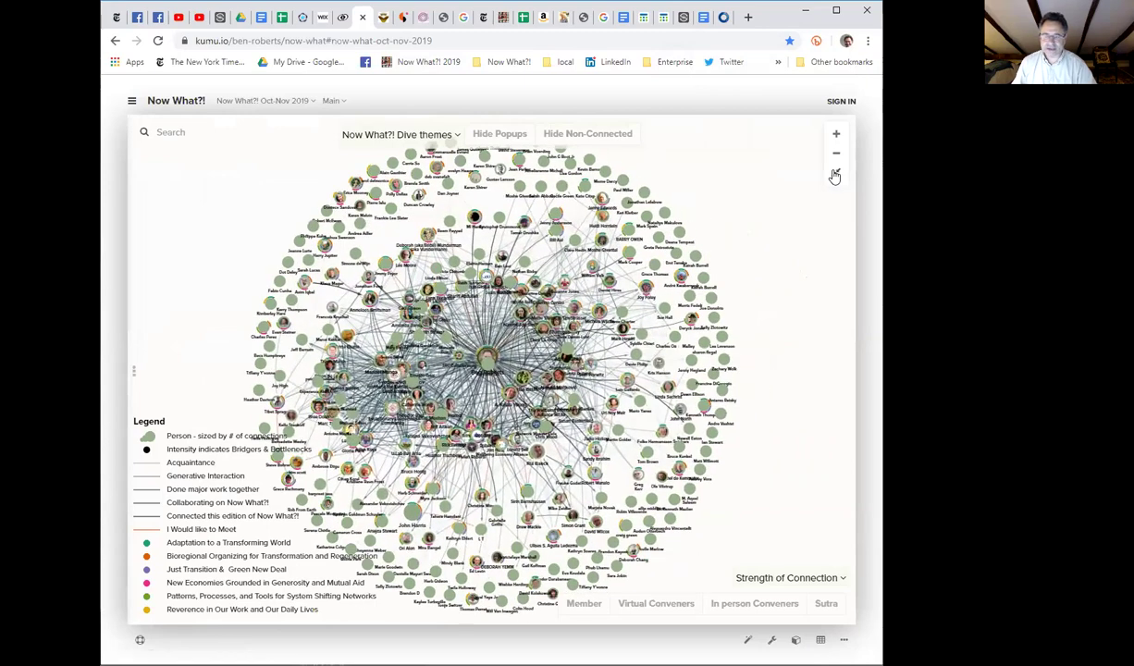
{"action": "key", "text": "Tab"}
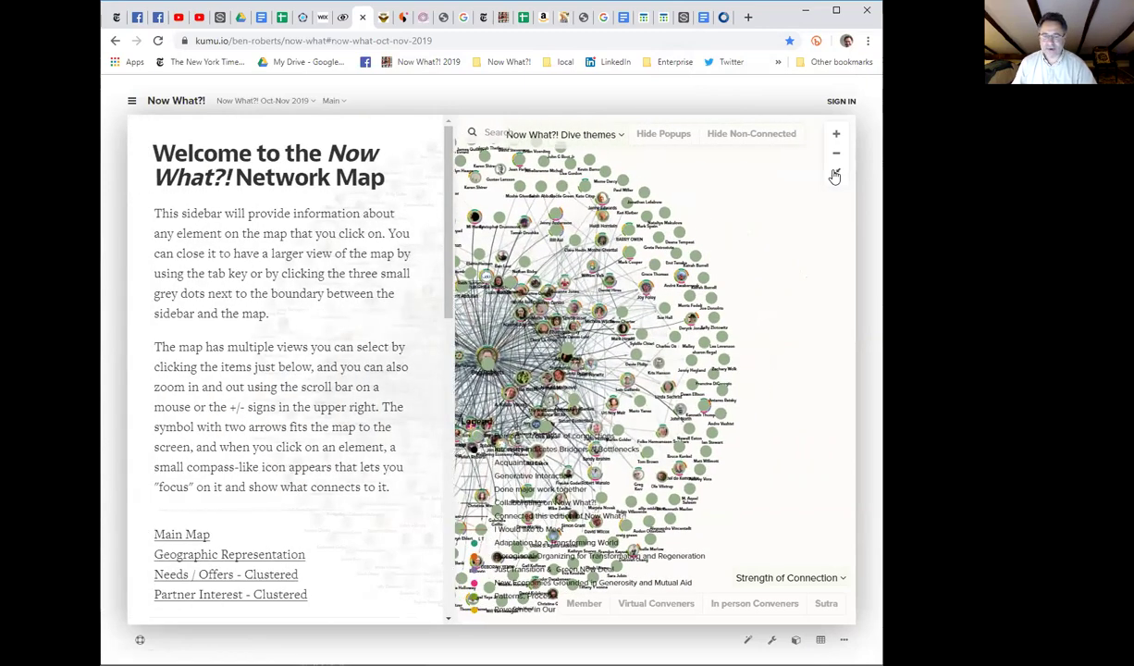
{"action": "key", "text": "Tab"}
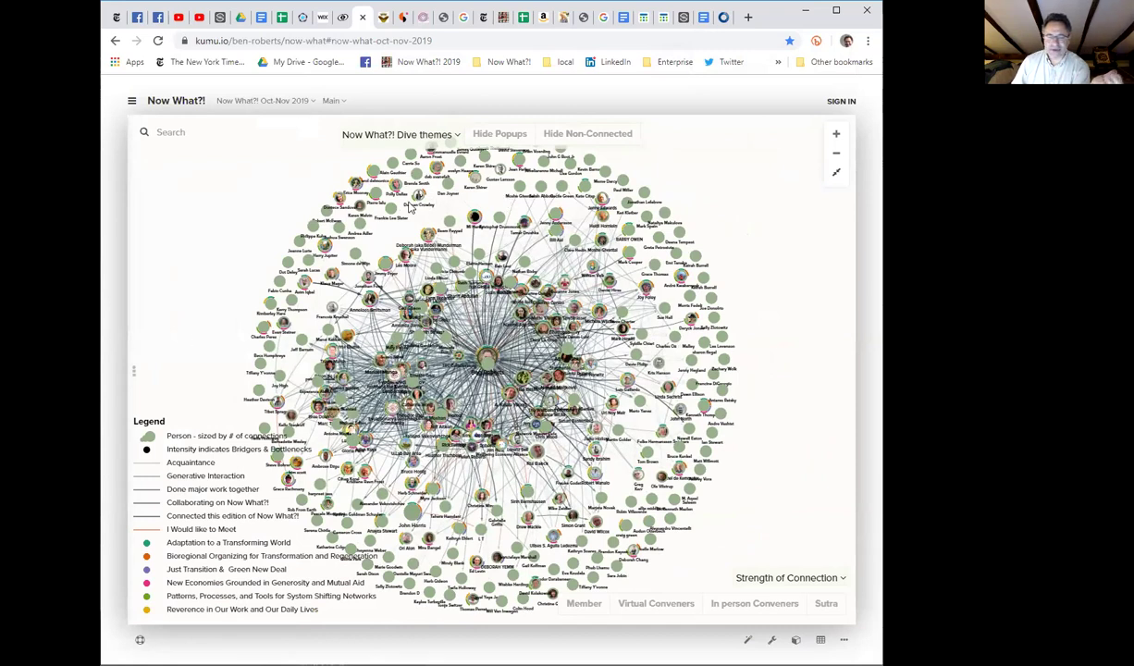
Inspect the centre of the network map up close and turn on Hide Popups.
{"action": "scroll", "coordinate": [453, 407], "scroll_direction": "up", "scroll_amount": 3}
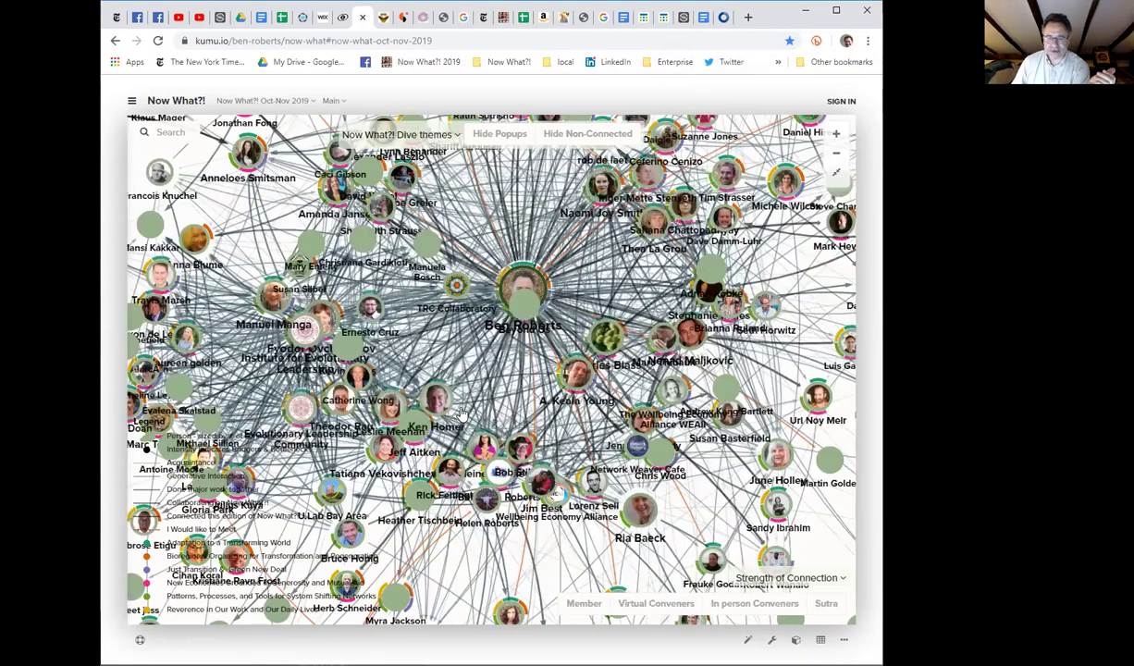
{"action": "scroll", "coordinate": [460, 412], "scroll_direction": "down", "scroll_amount": 5}
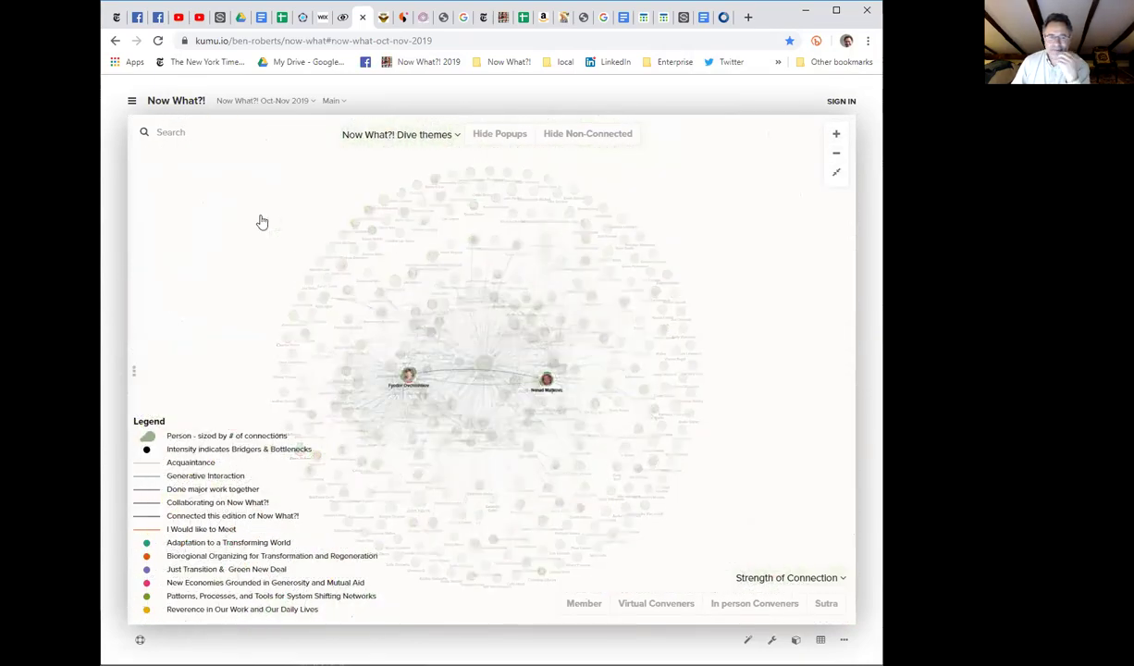
{"action": "left_click", "coordinate": [505, 137]}
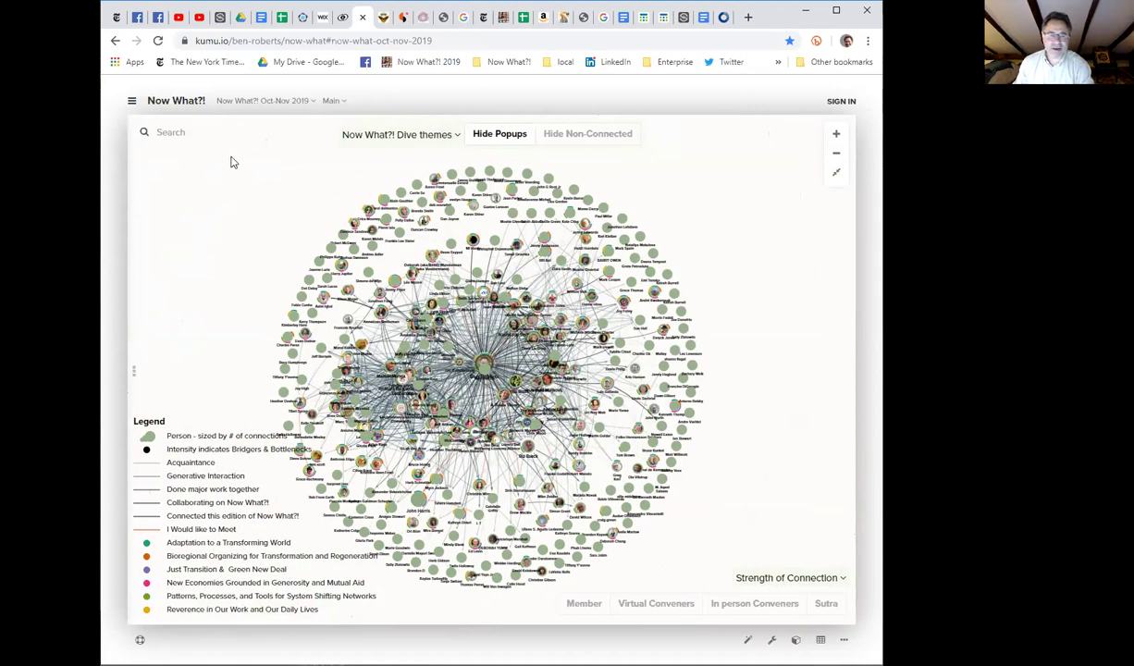
Find a member by name with the map search and focus the map on that person's direct connections.
{"action": "left_click", "coordinate": [168, 132]}
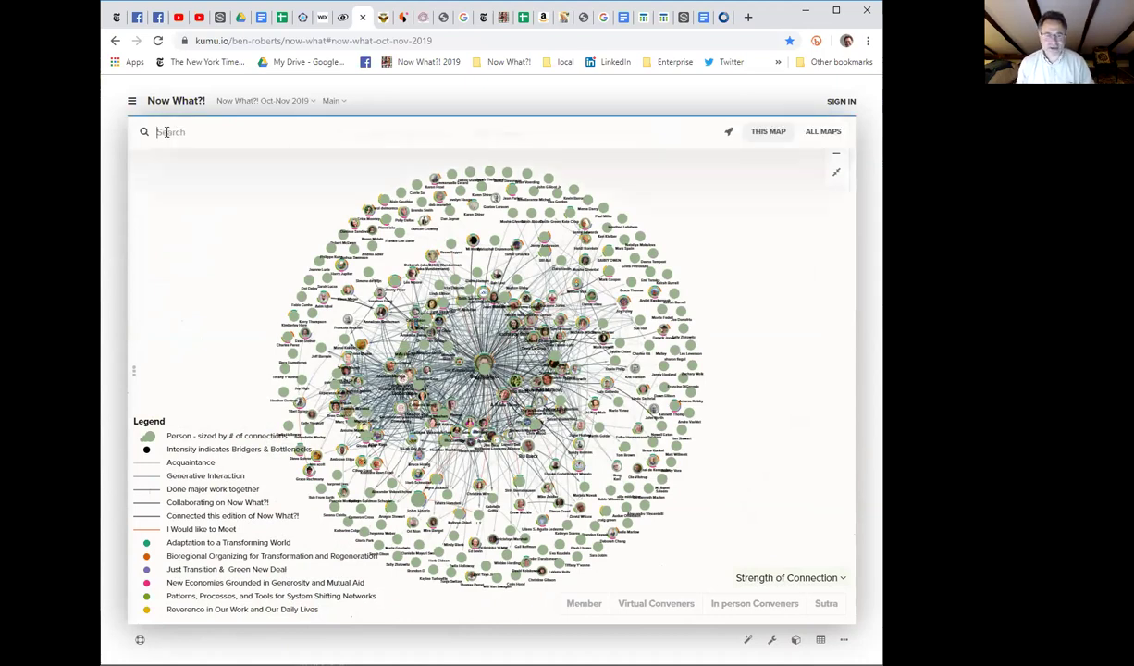
{"action": "type", "text": "lau"}
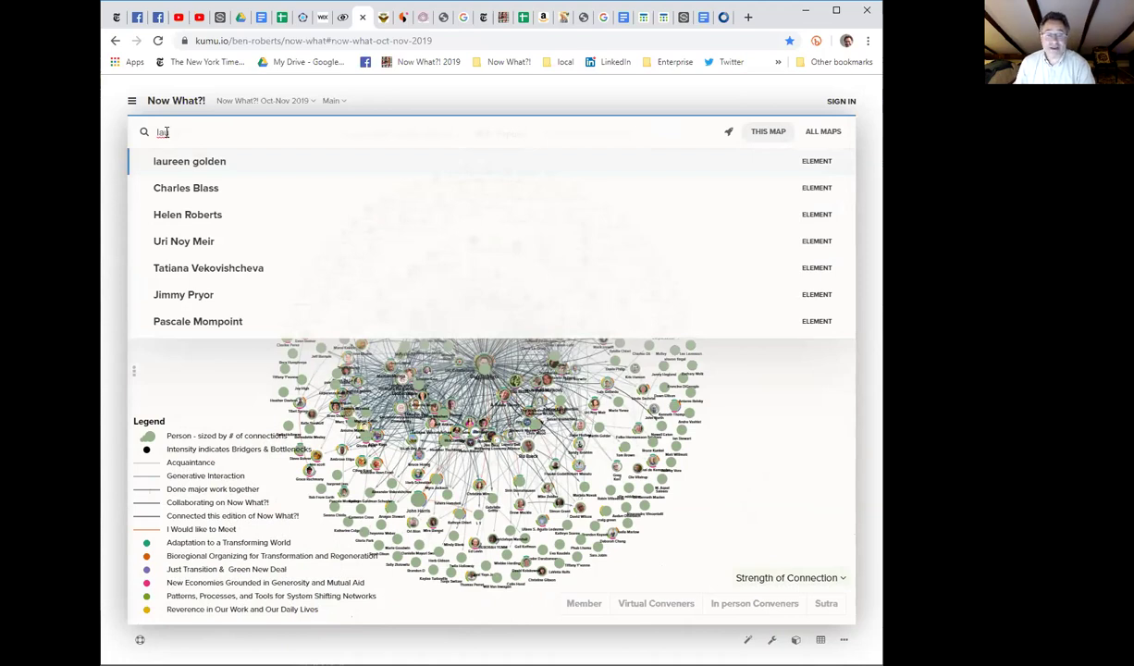
{"action": "left_click", "coordinate": [183, 164]}
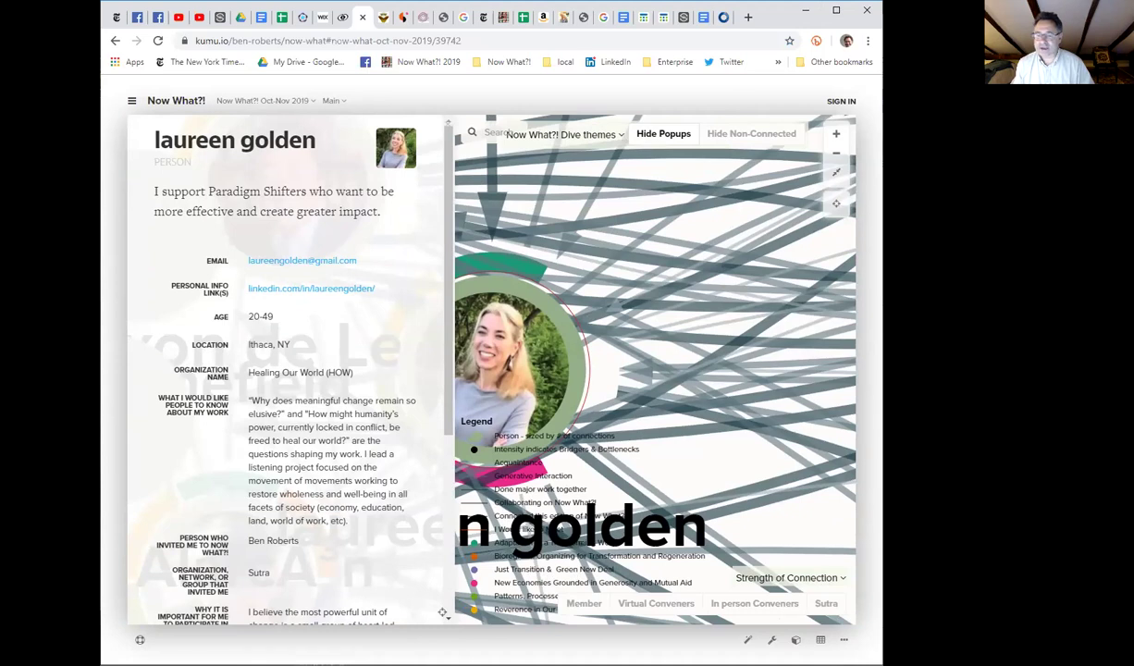
{"action": "key", "text": "super+Up"}
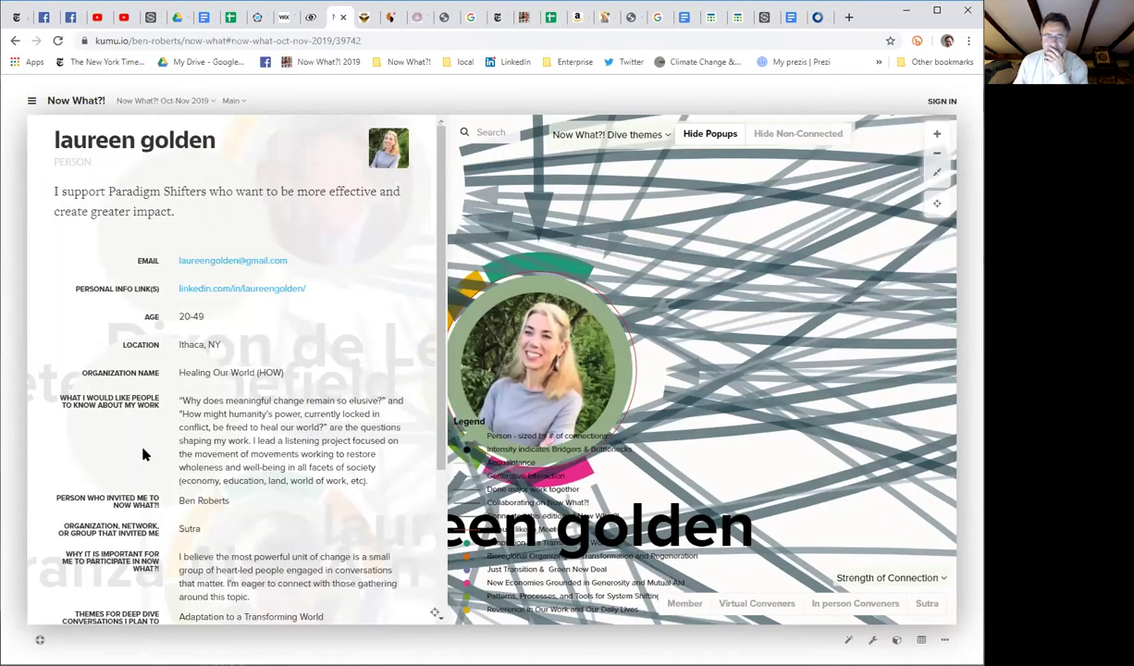
{"action": "left_click", "coordinate": [938, 207]}
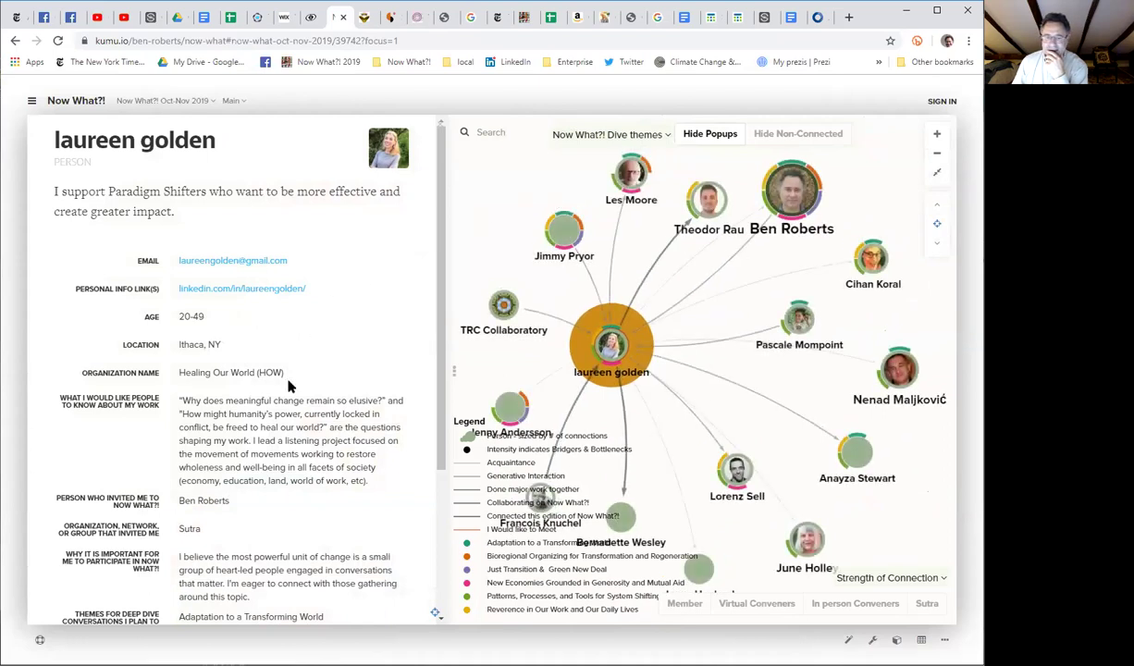
Read through the focused member's profile, including deep dive themes, skills offered and skills needed.
{"action": "scroll", "coordinate": [287, 387], "scroll_direction": "down", "scroll_amount": 3}
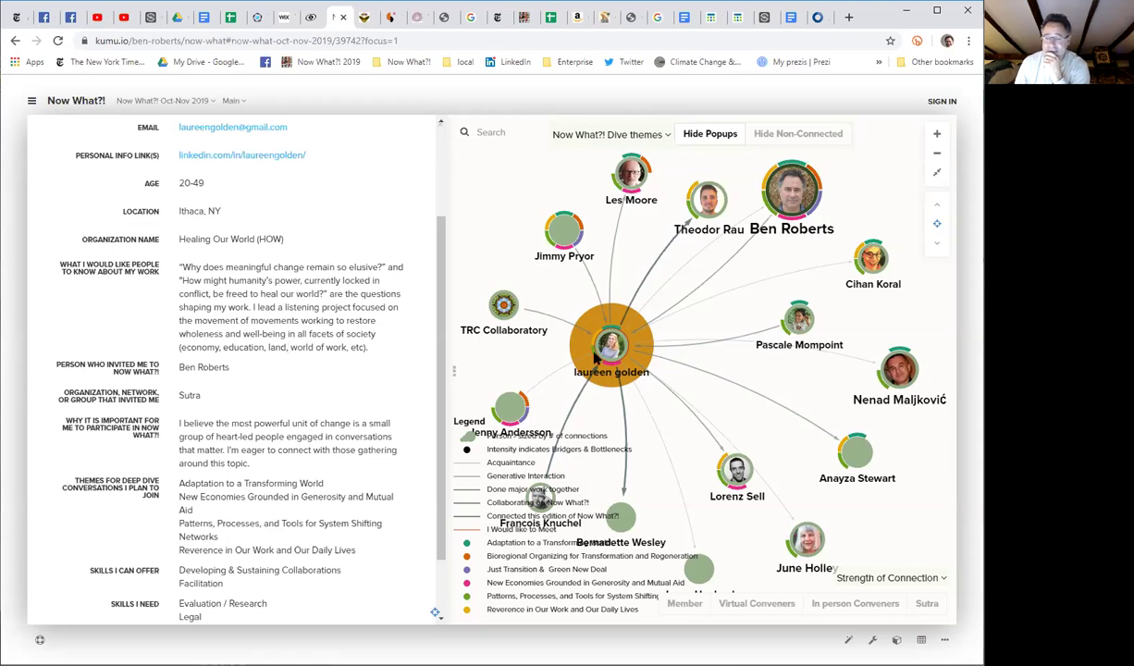
{"action": "scroll", "coordinate": [312, 334], "scroll_direction": "down", "scroll_amount": 3}
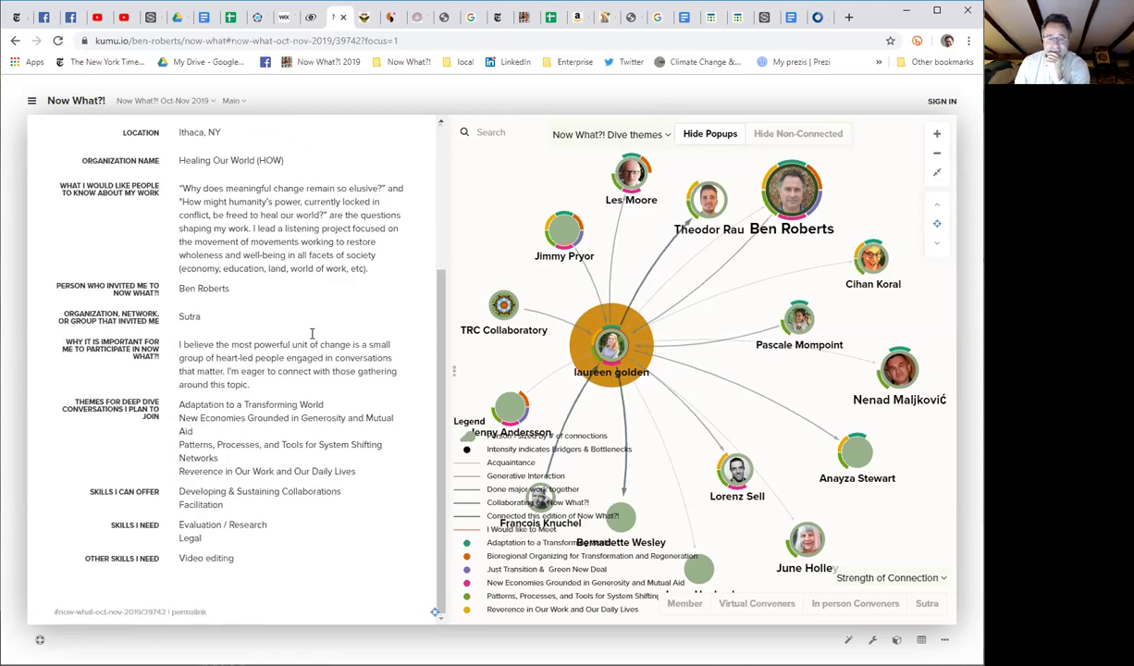
{"action": "scroll", "coordinate": [312, 334], "scroll_direction": "up", "scroll_amount": 3}
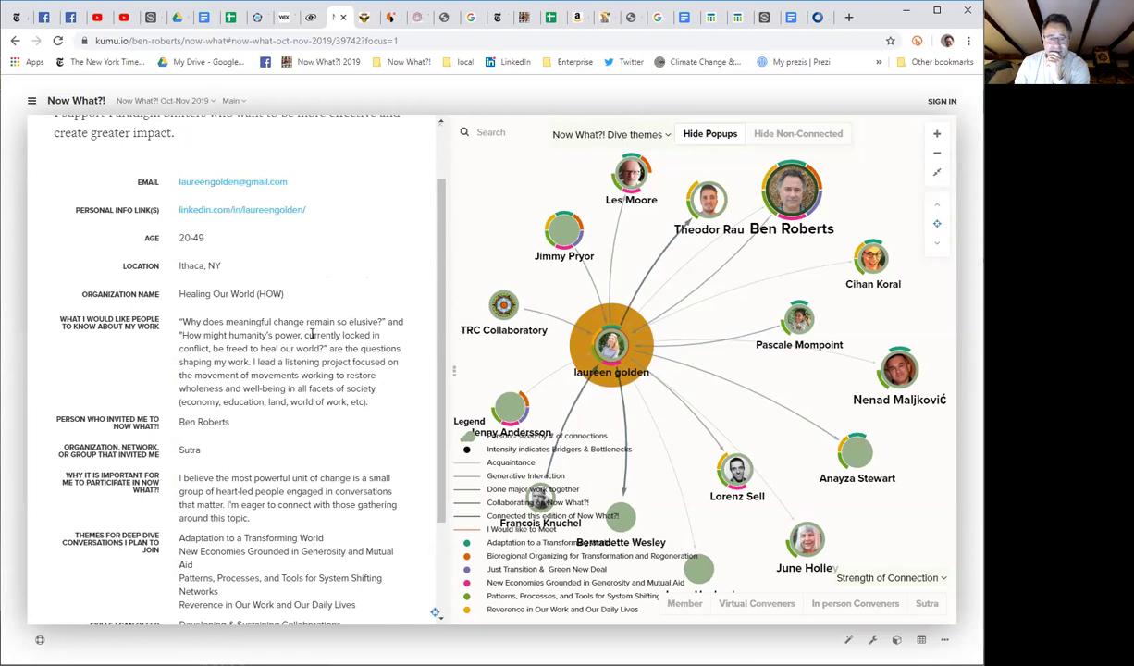
{"action": "scroll", "coordinate": [311, 334], "scroll_direction": "down", "scroll_amount": 2}
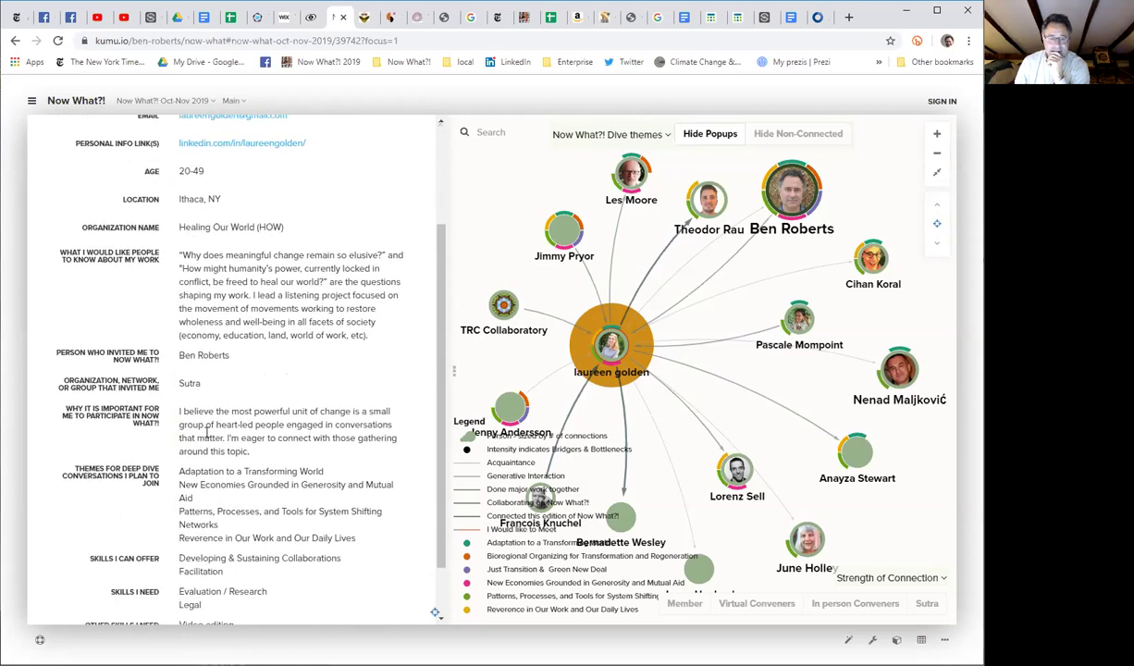
{"action": "scroll", "coordinate": [267, 437], "scroll_direction": "down", "scroll_amount": 2}
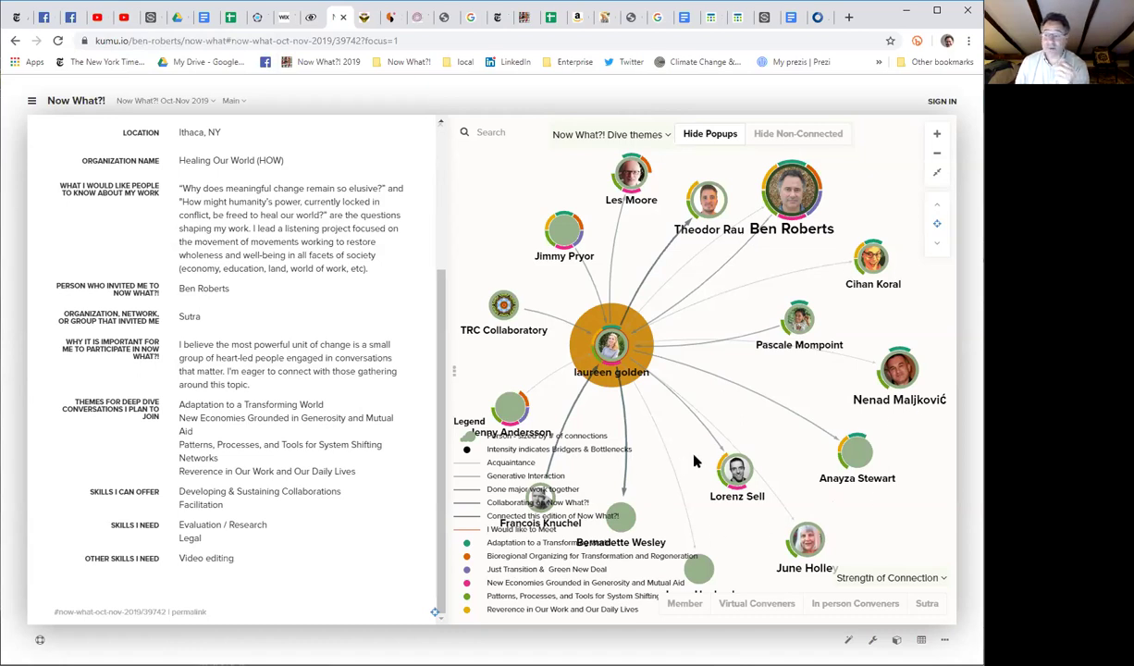
Open the profile of the connected Creative Director at Common Resource Ltd and review its themes, partner interests and skills offered.
{"action": "left_click", "coordinate": [637, 178]}
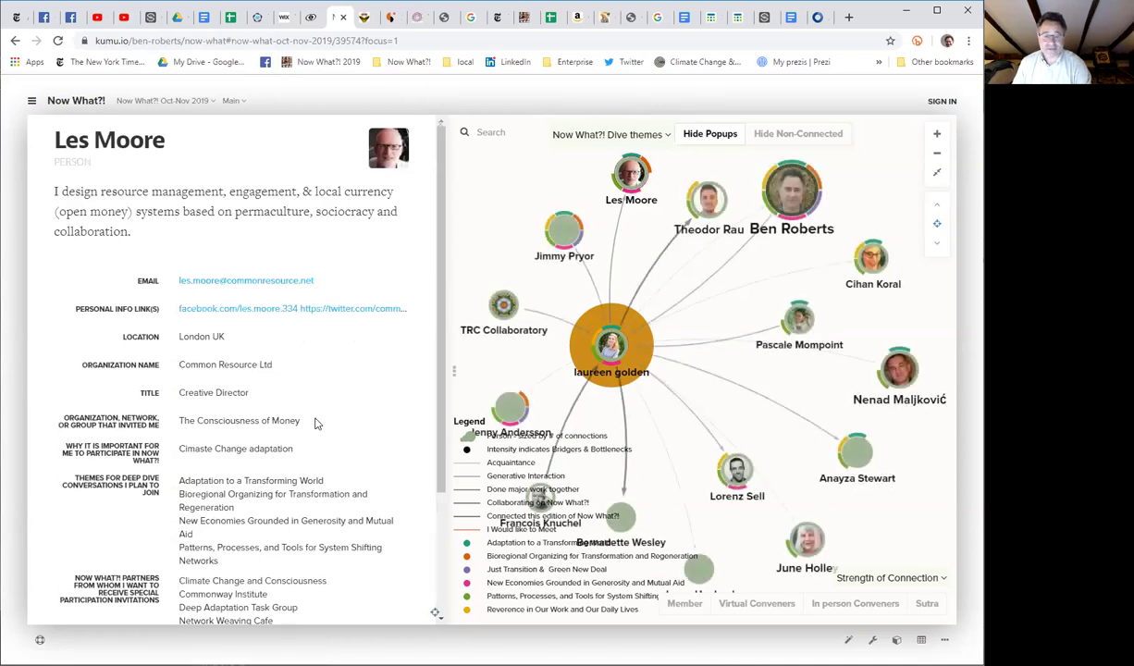
{"action": "scroll", "coordinate": [315, 423], "scroll_direction": "down", "scroll_amount": 1}
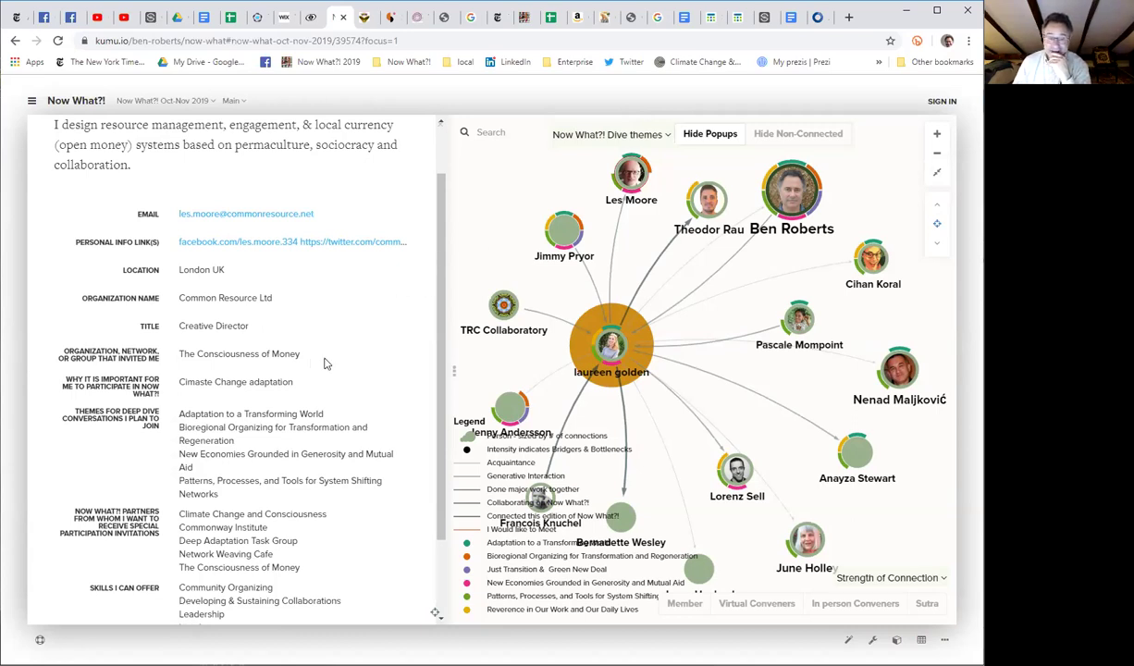
{"action": "scroll", "coordinate": [324, 363], "scroll_direction": "down", "scroll_amount": 2}
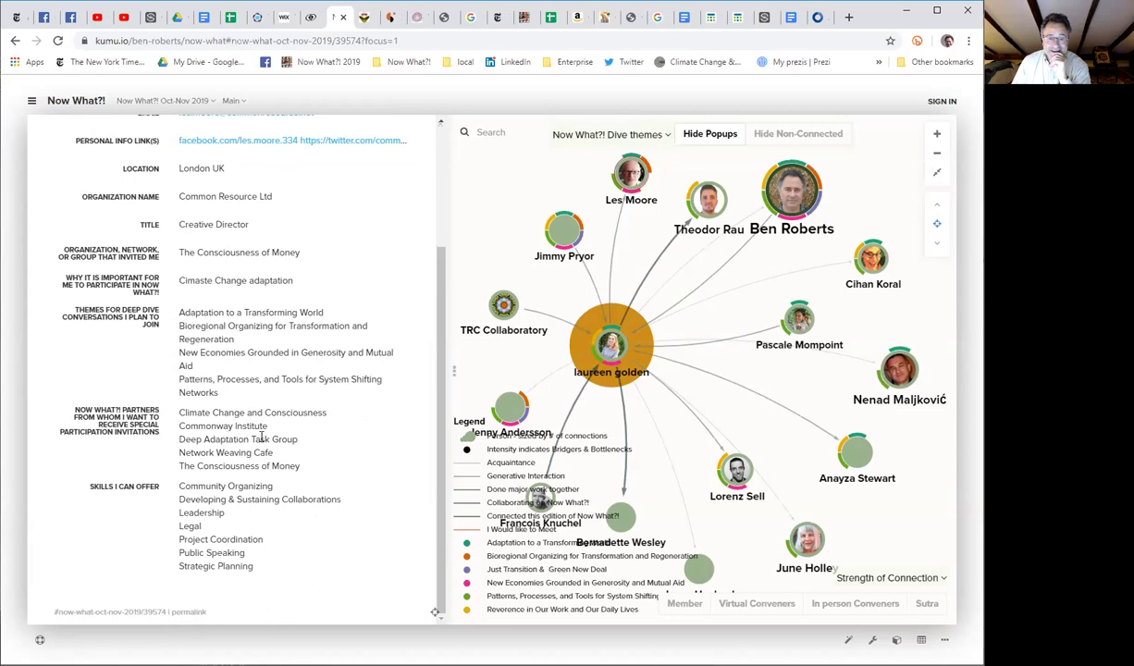
{"action": "scroll", "coordinate": [305, 249], "scroll_direction": "up", "scroll_amount": 3}
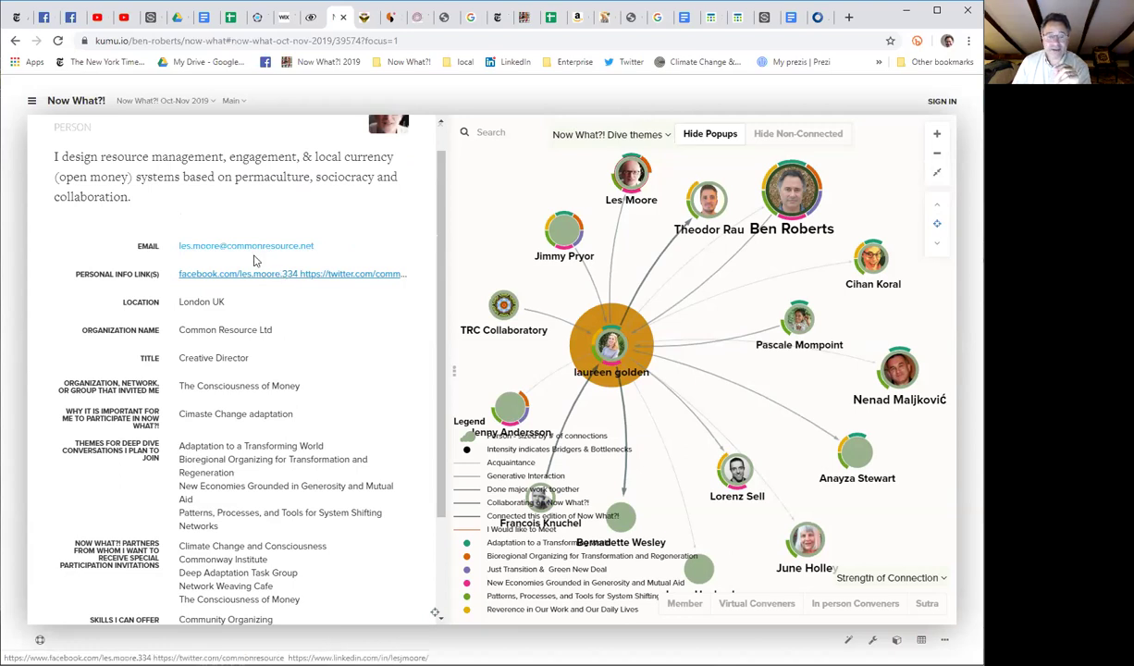
{"action": "scroll", "coordinate": [249, 269], "scroll_direction": "up", "scroll_amount": 1}
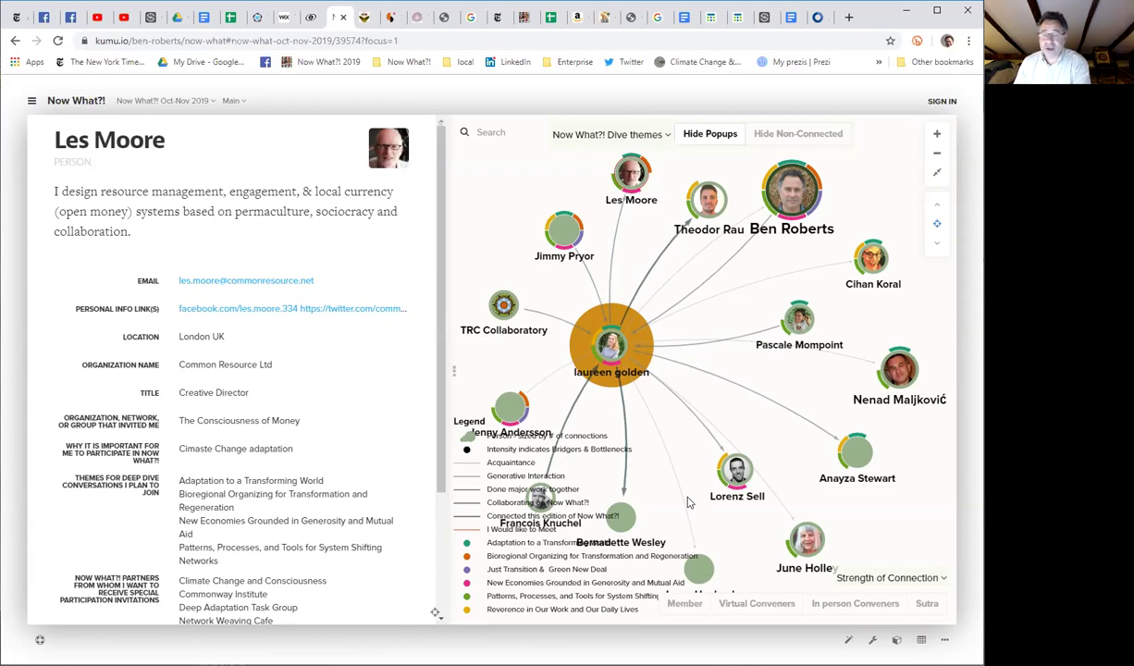
{"action": "left_click", "coordinate": [630, 172]}
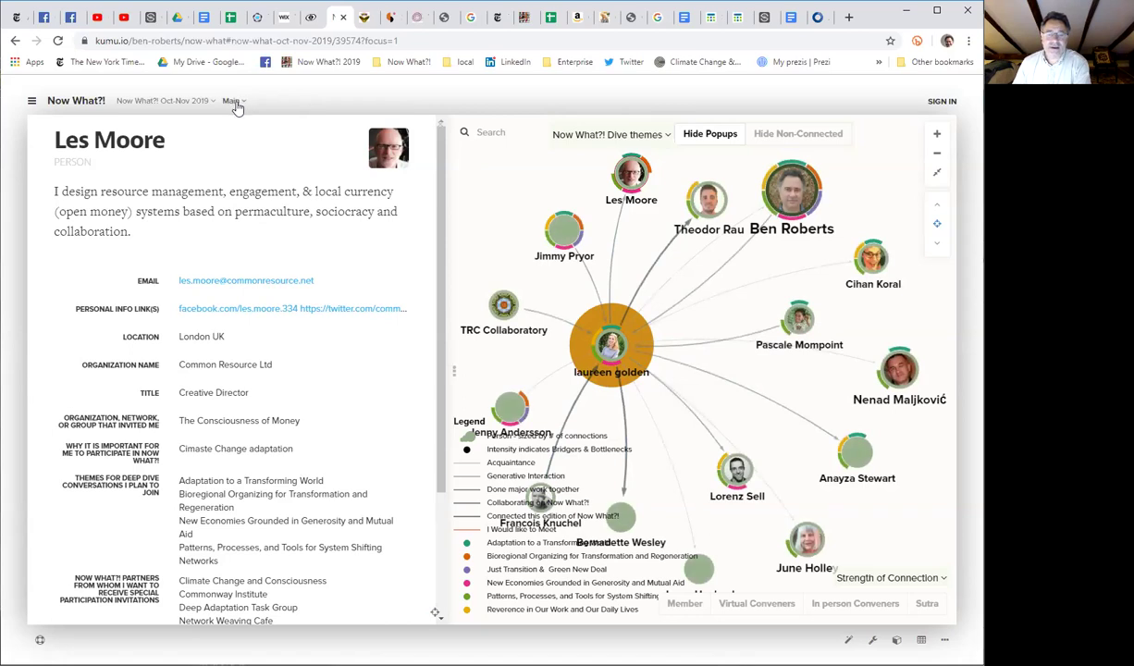
Switch from the member profile to the Needs / Offers - Clustered view, clear the focus and fit the whole map to the view.
{"action": "left_click", "coordinate": [491, 207]}
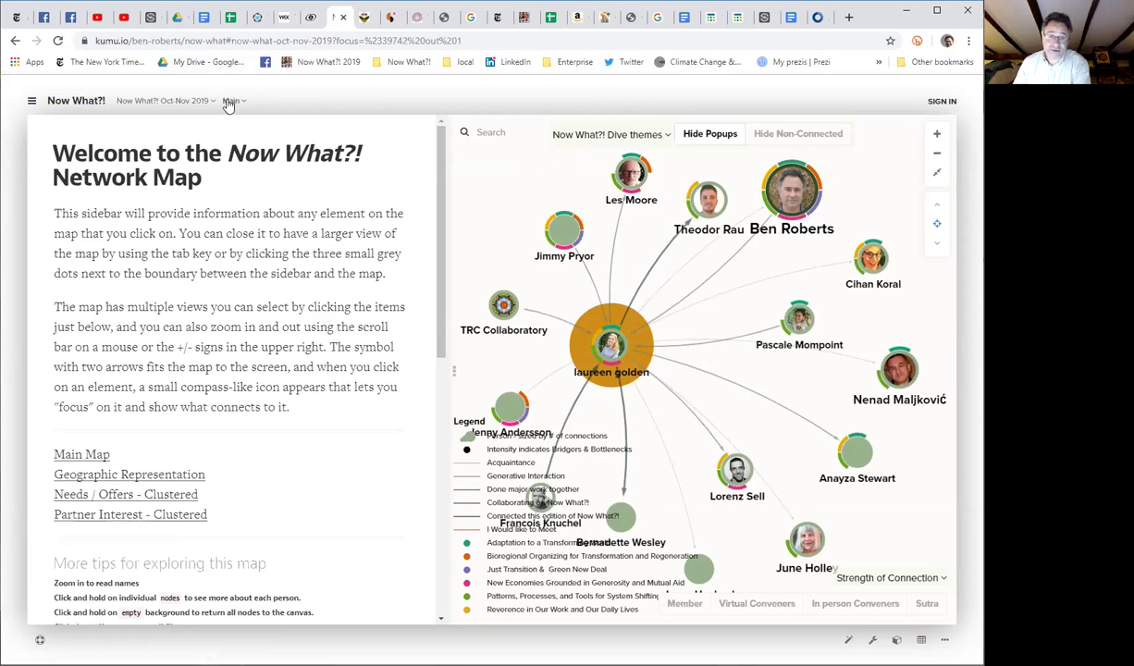
{"action": "left_click", "coordinate": [117, 500]}
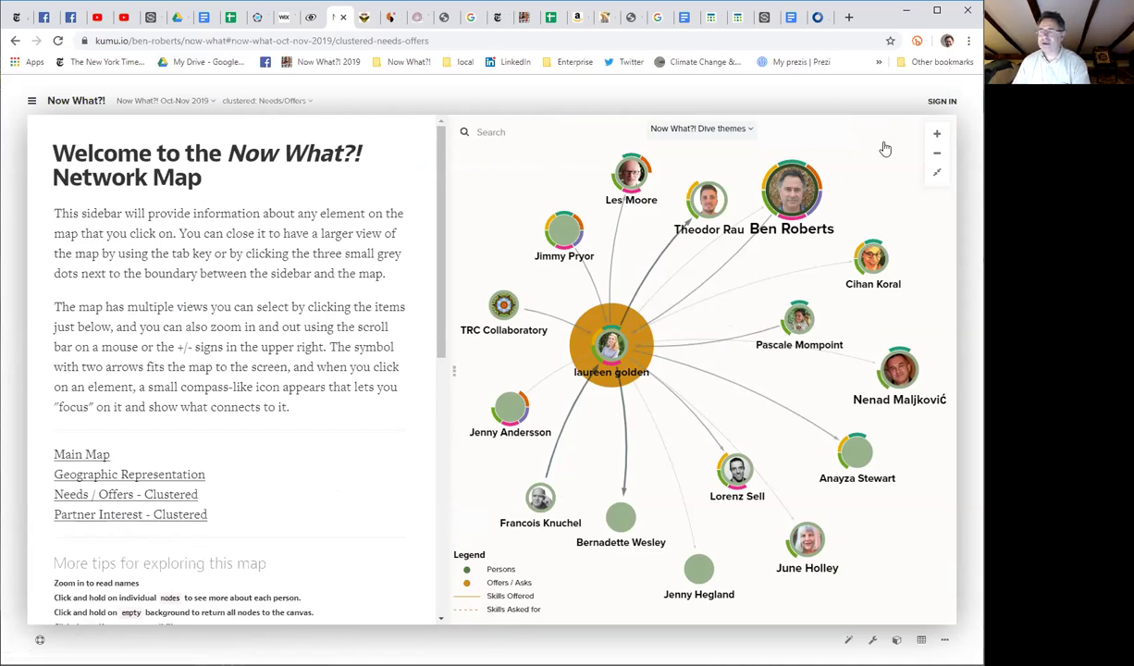
{"action": "left_click", "coordinate": [479, 148]}
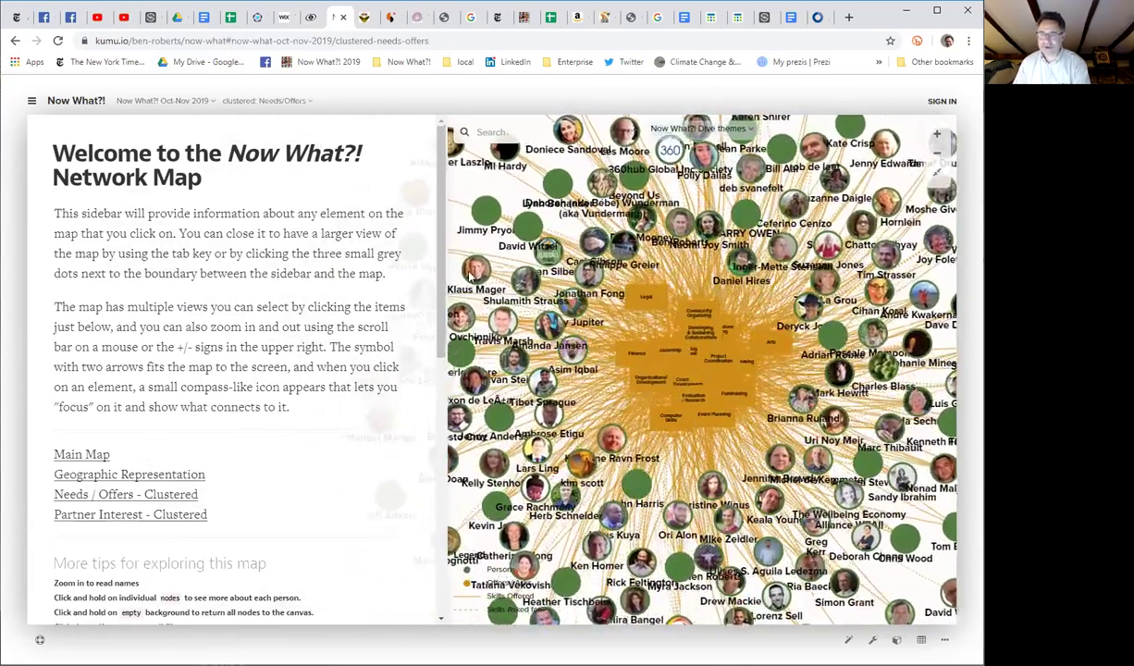
{"action": "left_click", "coordinate": [938, 174]}
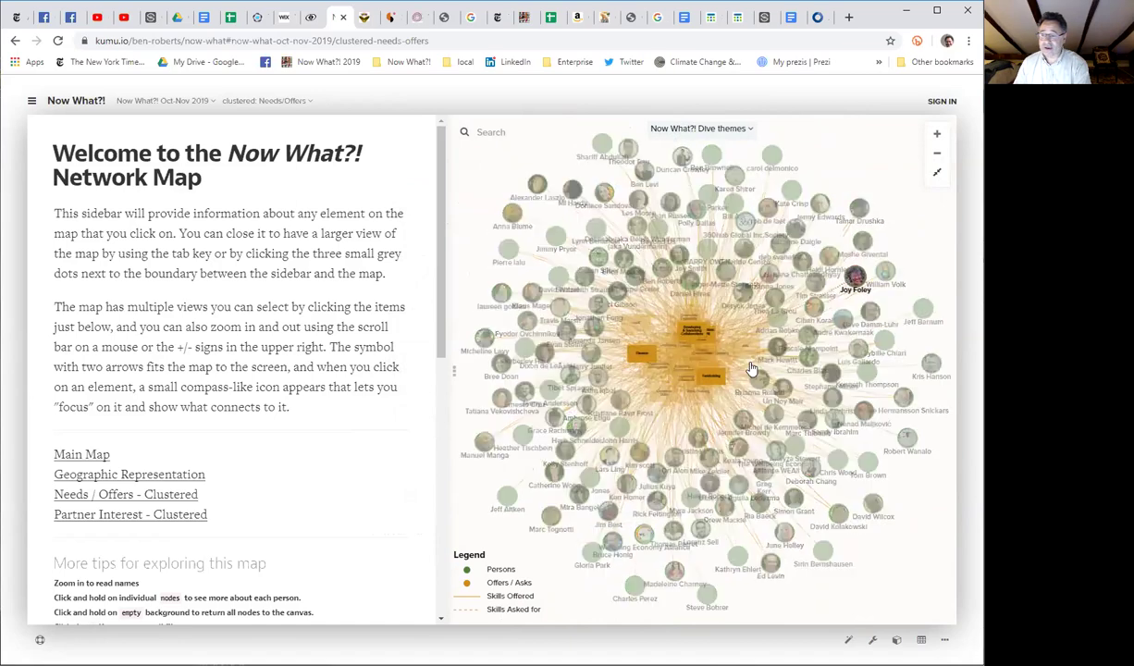
{"action": "left_click", "coordinate": [482, 277]}
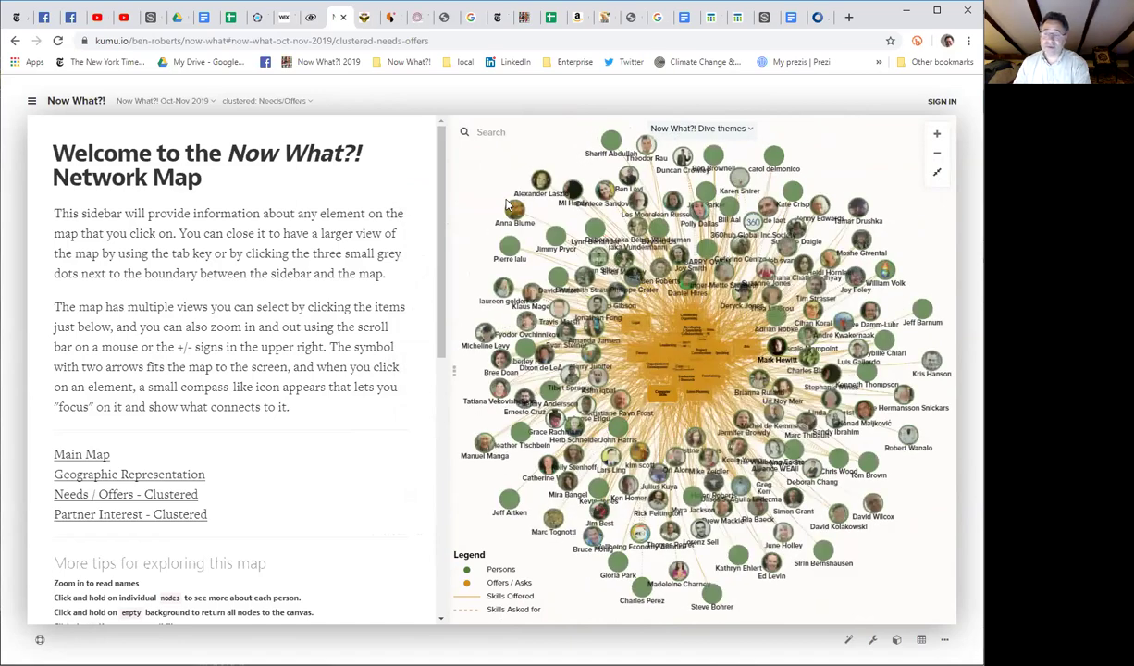
Find the Creative Director at Common Resource Ltd by name and focus the clustered map on that member, expanded to the linked skills.
{"action": "left_click", "coordinate": [489, 132]}
{"action": "type", "text": "le"}
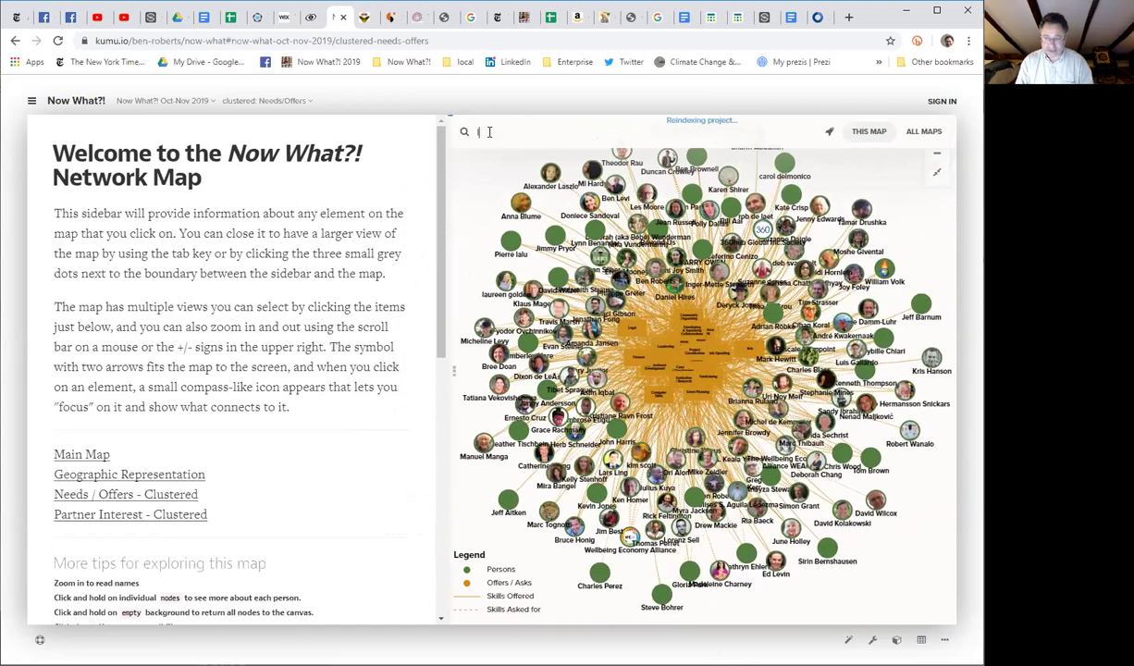
{"action": "type", "text": "s"}
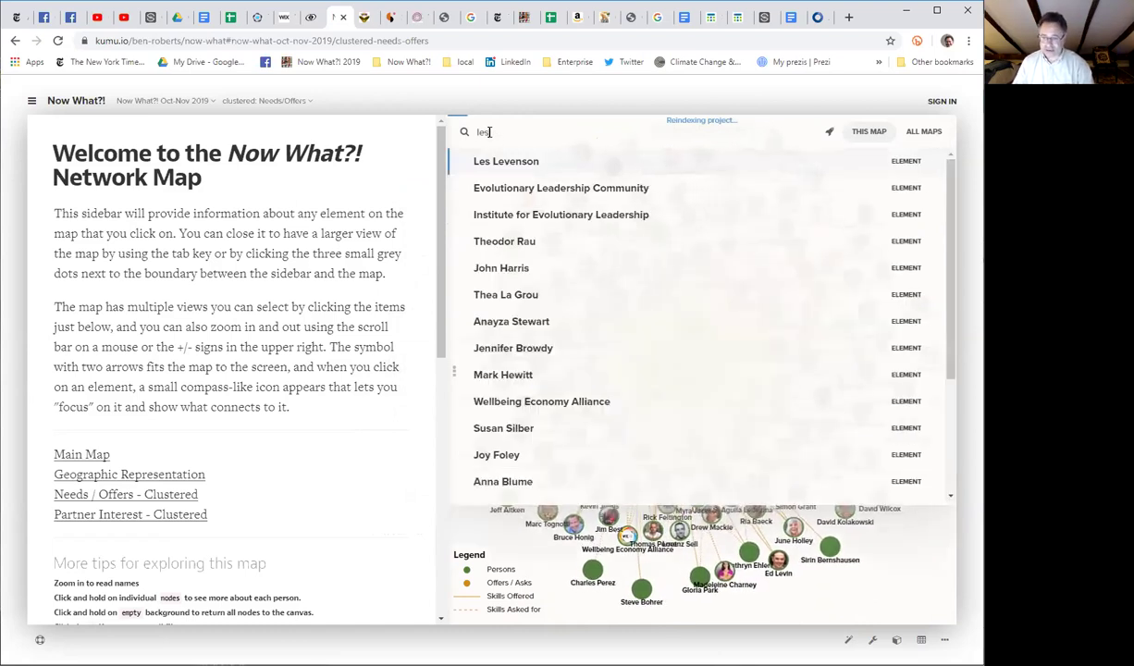
{"action": "type", "text": "mo"}
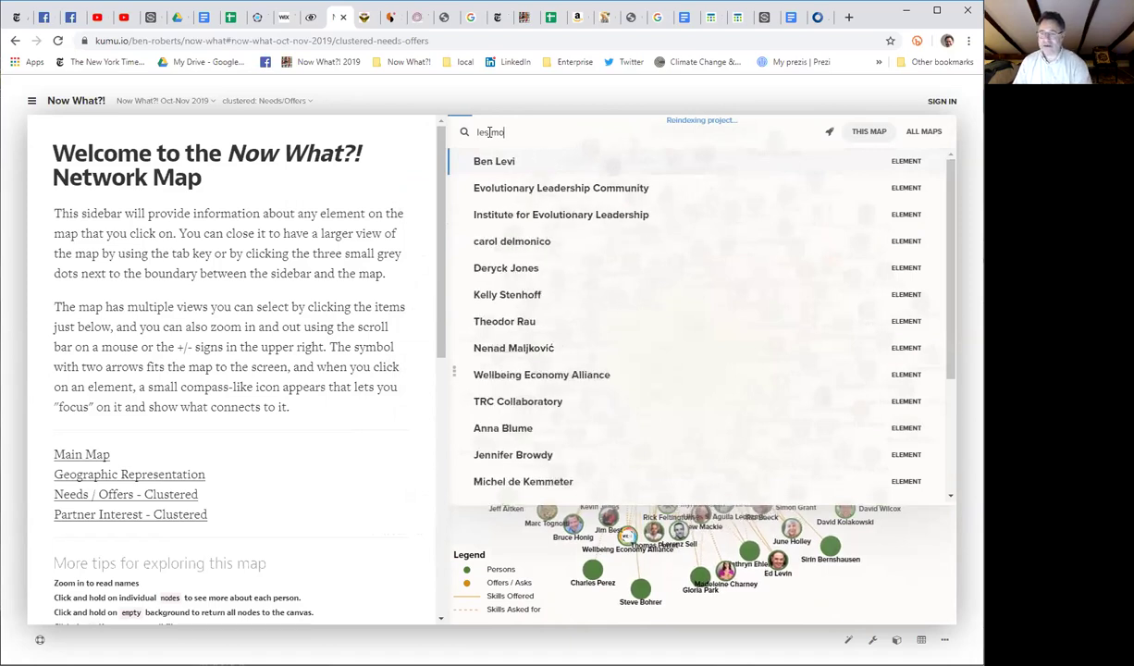
{"action": "left_click", "coordinate": [490, 132]}
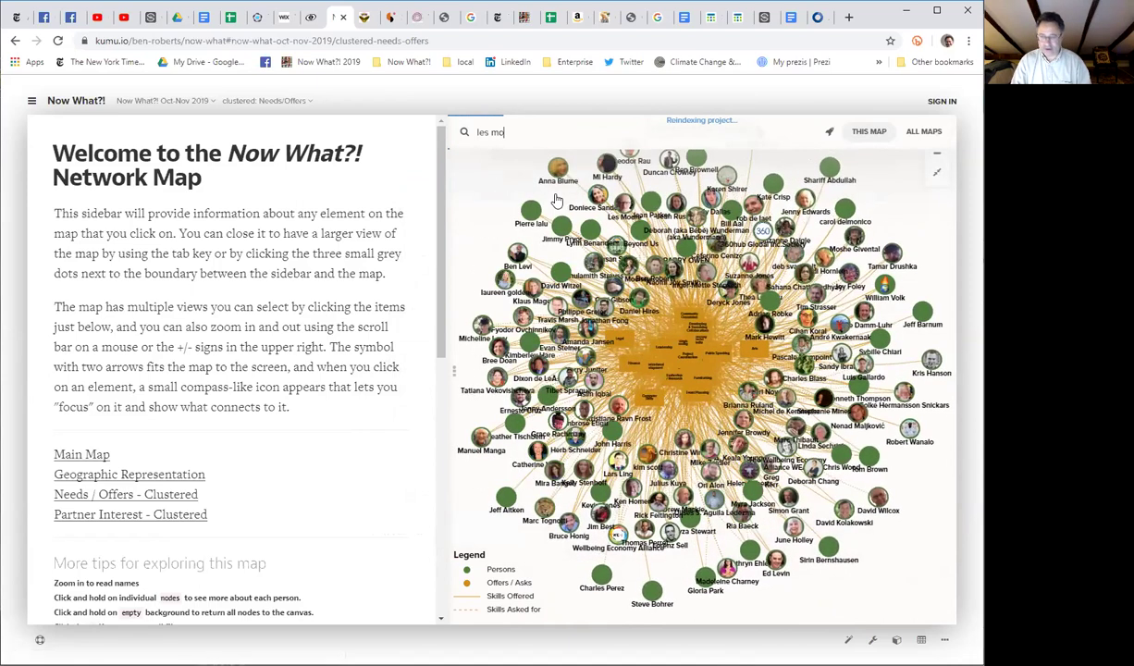
{"action": "type", "text": "o"}
{"action": "left_click", "coordinate": [499, 161]}
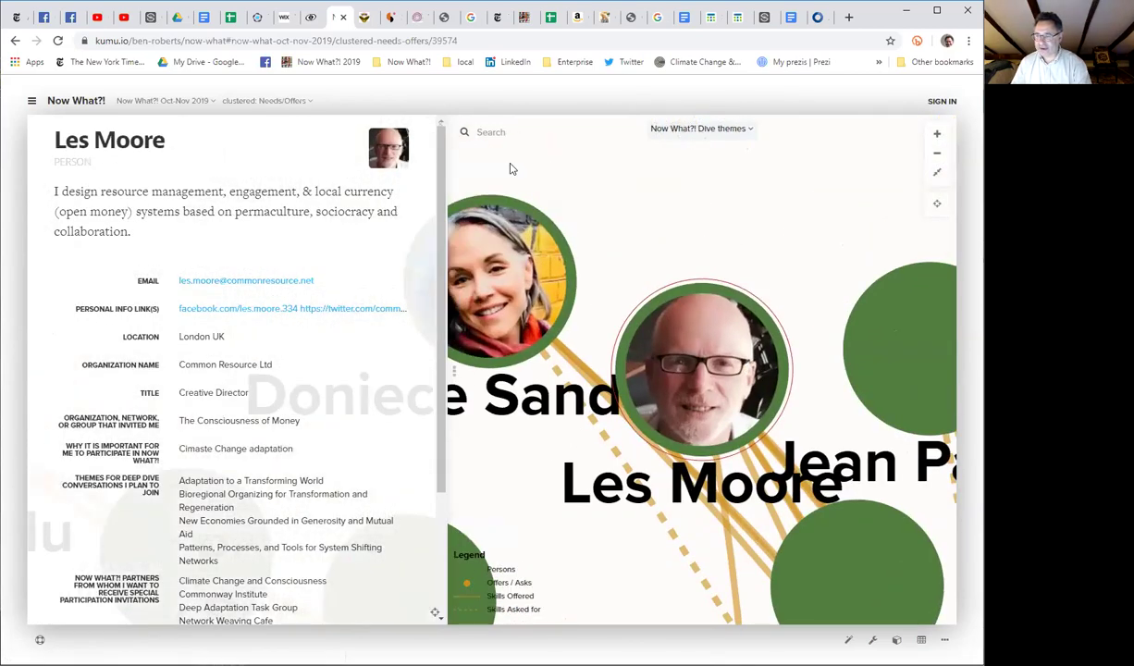
{"action": "left_click", "coordinate": [936, 205]}
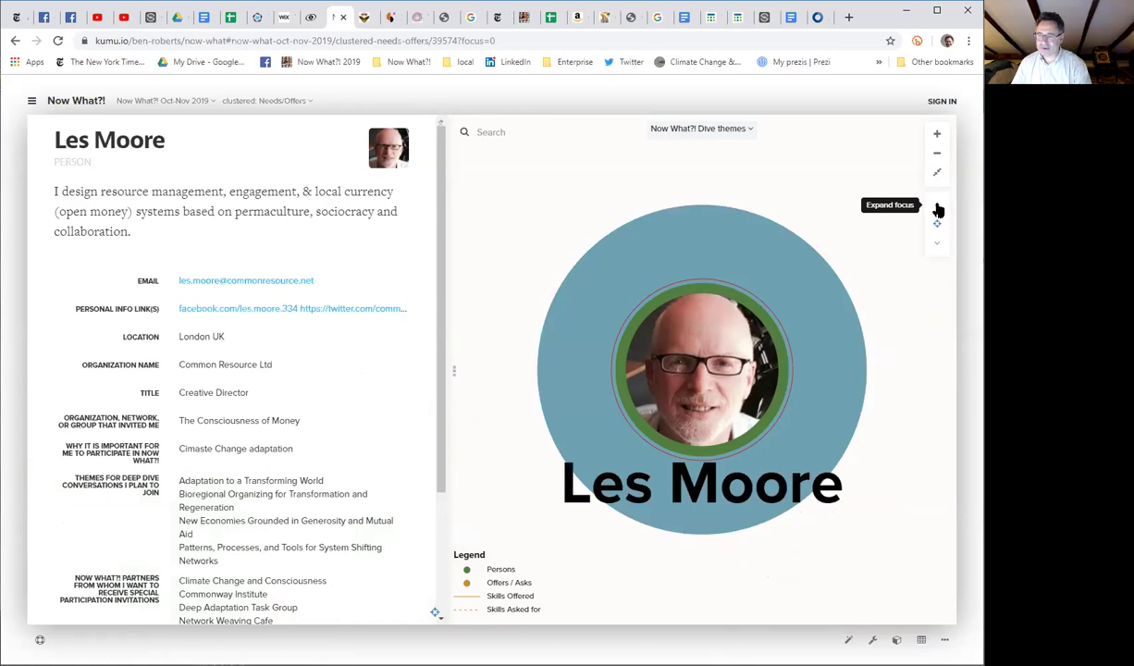
{"action": "left_click", "coordinate": [938, 211]}
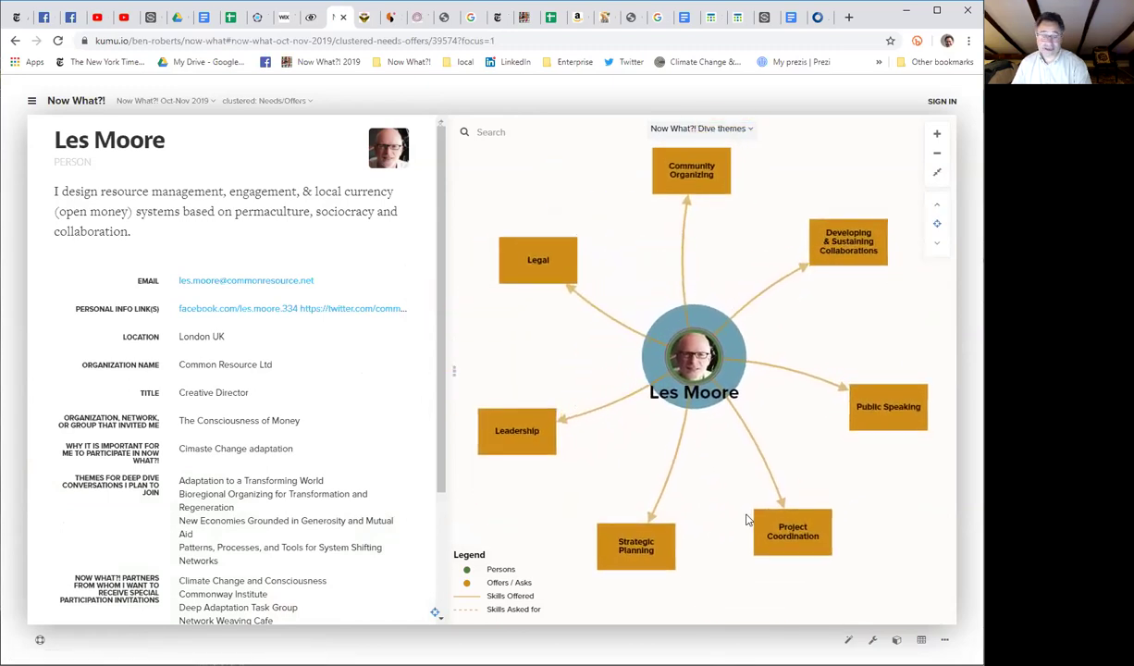
Review the focused member's offered skills and shift the map's focus from that member to the Developing & Sustaining Collaborations skill.
{"action": "scroll", "coordinate": [240, 445], "scroll_direction": "down", "scroll_amount": 1}
{"action": "scroll", "coordinate": [241, 446], "scroll_direction": "down", "scroll_amount": 3}
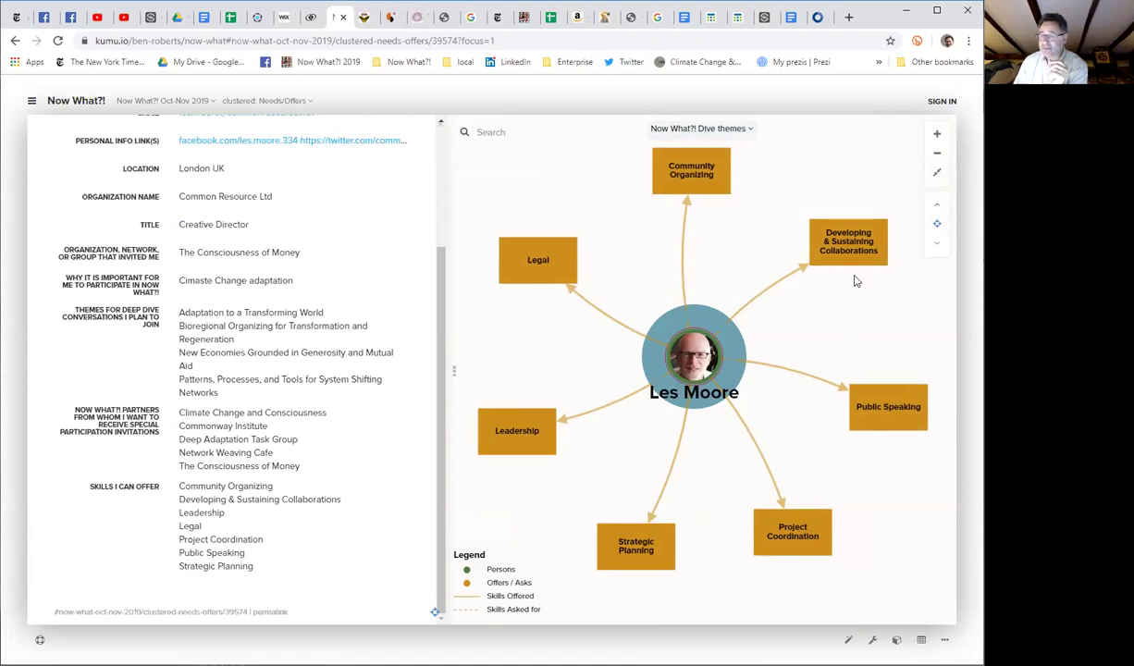
{"action": "left_click", "coordinate": [938, 229]}
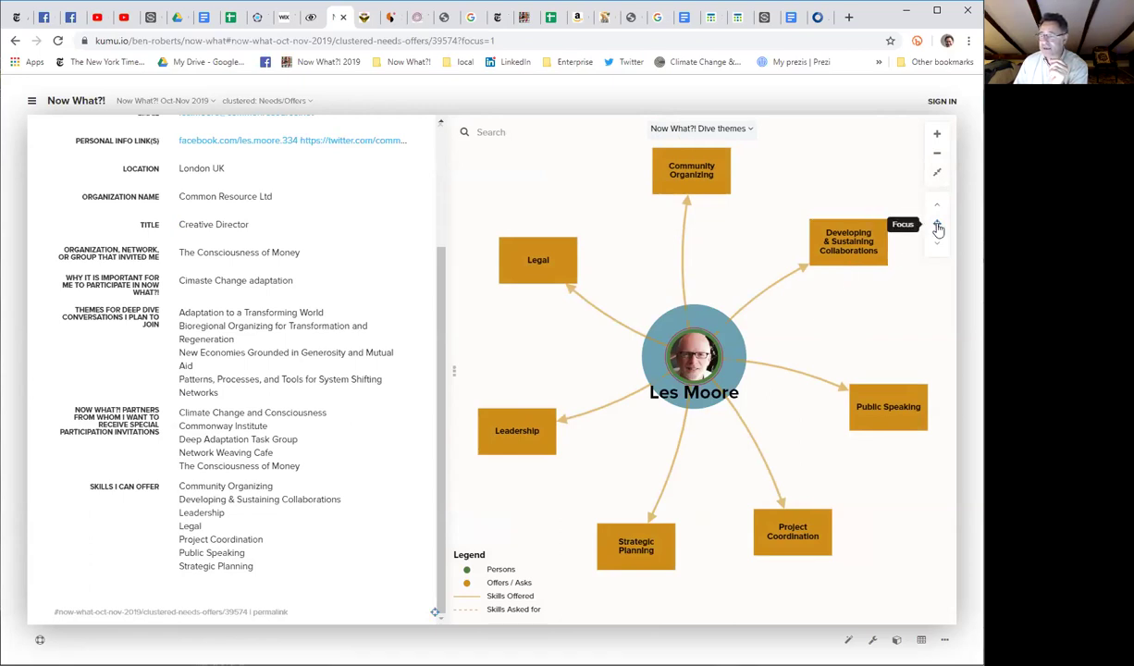
{"action": "left_click", "coordinate": [863, 254]}
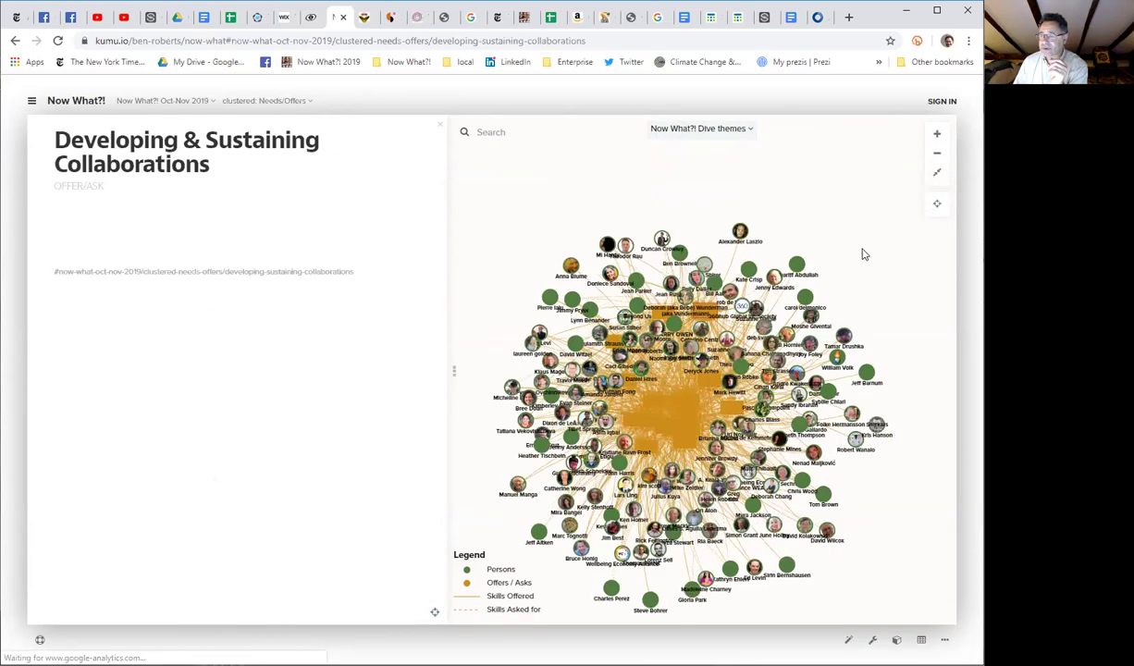
{"action": "left_click", "coordinate": [935, 206]}
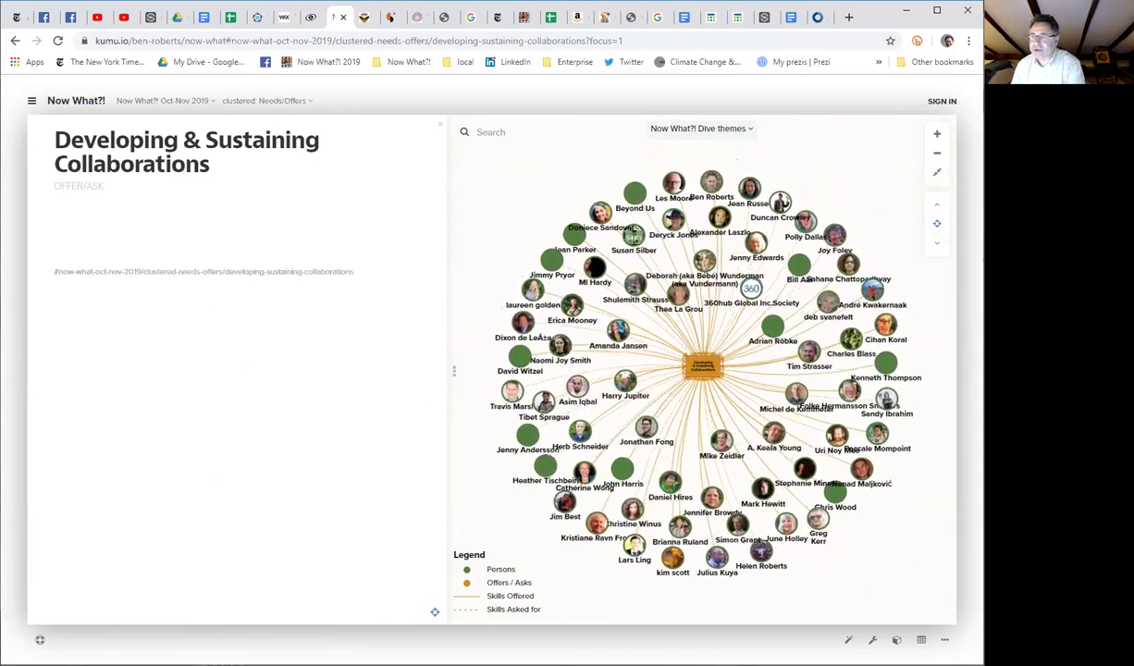
Among the linked members, open the UrbanA Portugal core team member's profile and read it through to the skills offered and needed.
{"action": "scroll", "coordinate": [904, 572], "scroll_direction": "down", "scroll_amount": 3}
{"action": "scroll", "coordinate": [904, 572], "scroll_direction": "up", "scroll_amount": 3}
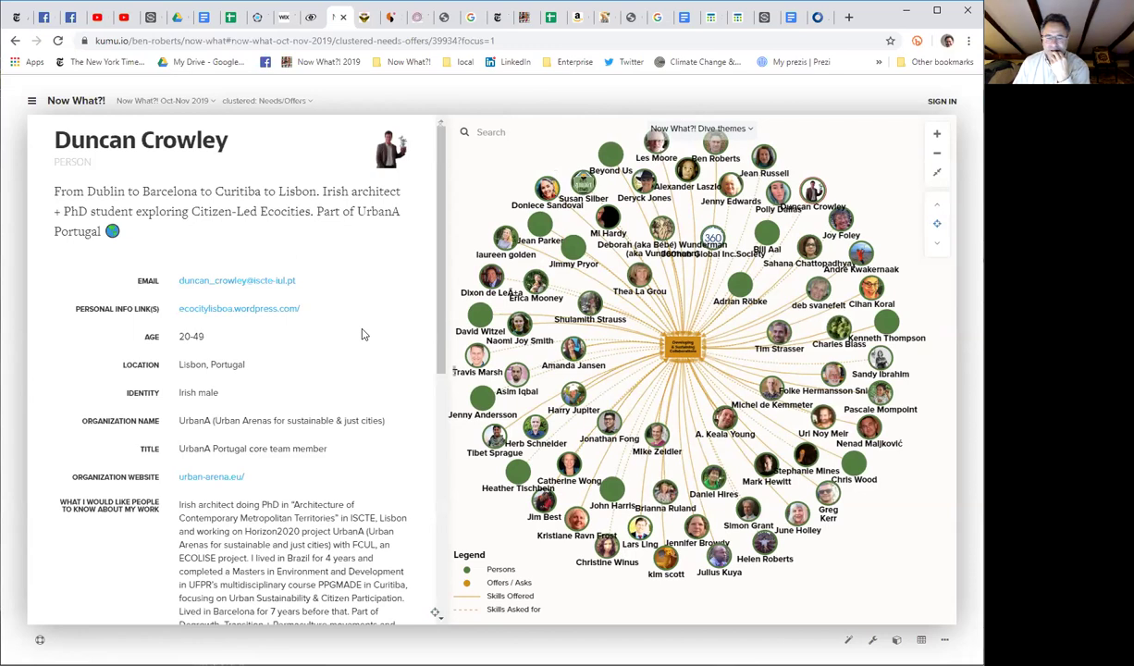
{"action": "scroll", "coordinate": [361, 333], "scroll_direction": "down", "scroll_amount": 3}
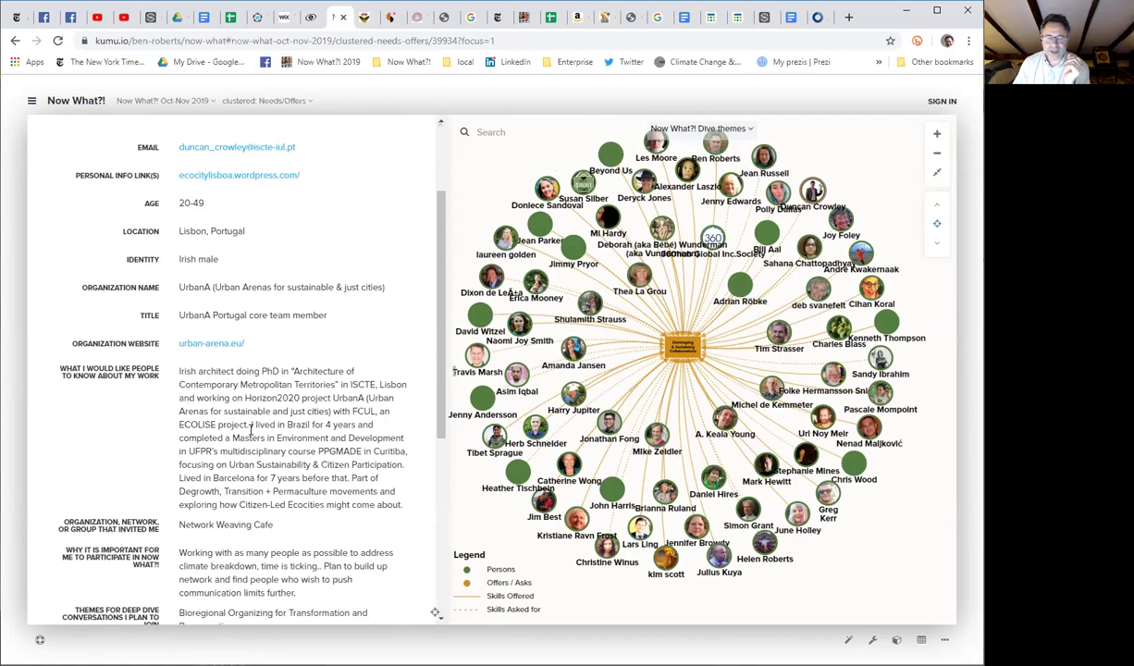
{"action": "scroll", "coordinate": [249, 430], "scroll_direction": "down", "scroll_amount": 4}
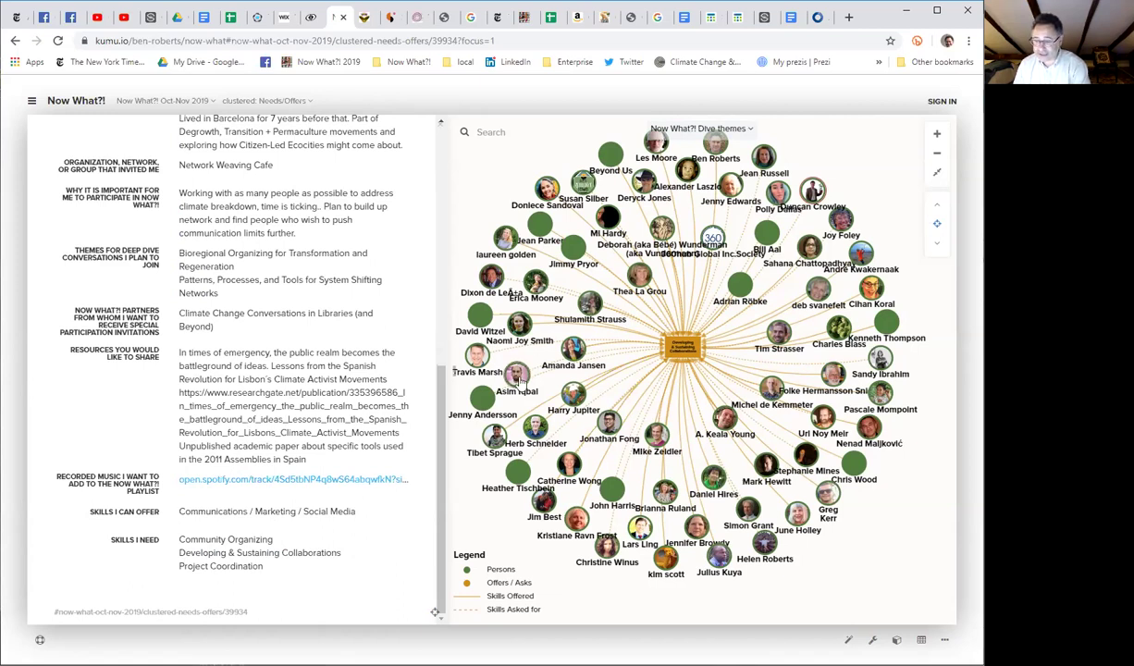
{"action": "mouse_move", "coordinate": [518, 379]}
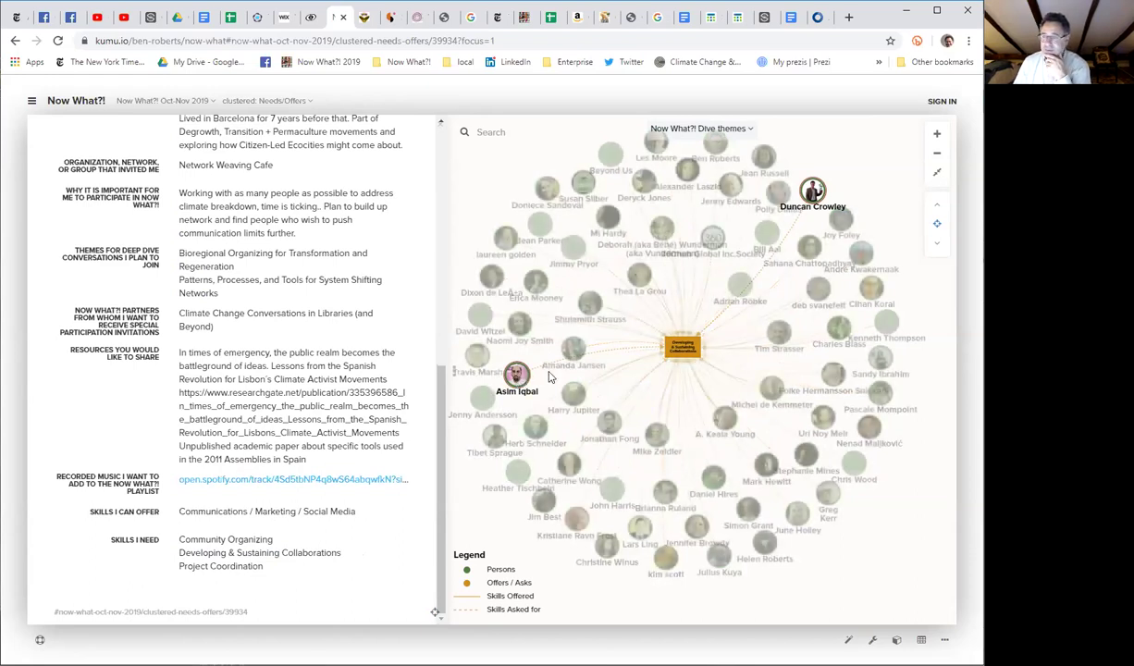
{"action": "left_click", "coordinate": [825, 193]}
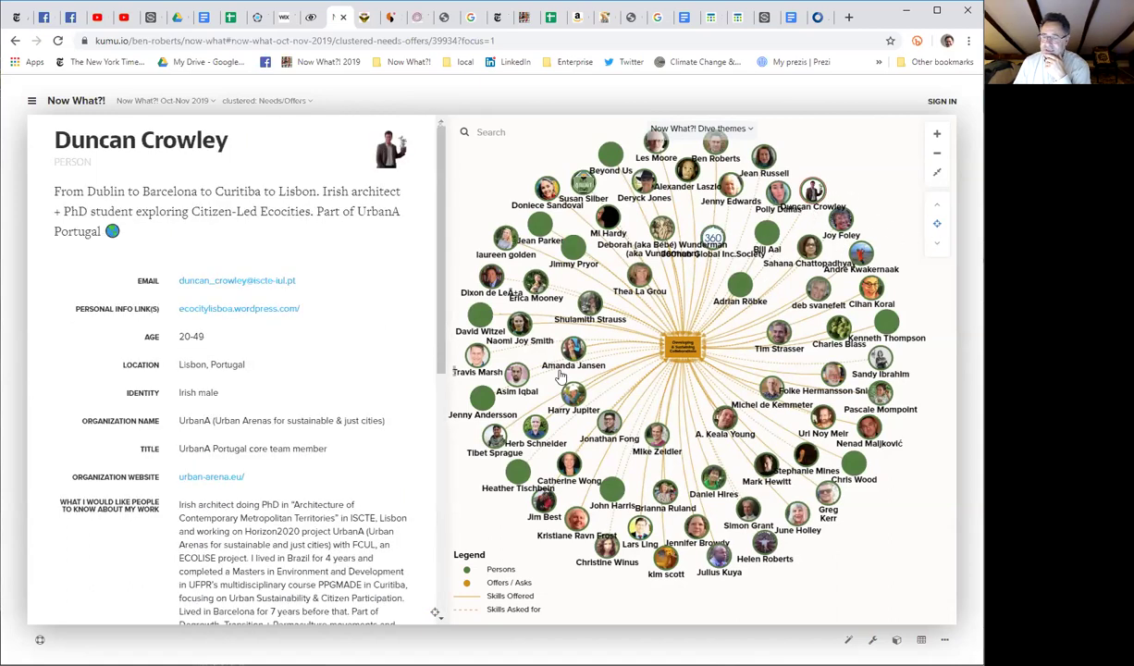
Open the profile of the AI Enterprise CTO in Karachi and review the themes, partner interests, skills offered and skills needed.
{"action": "left_click", "coordinate": [514, 374]}
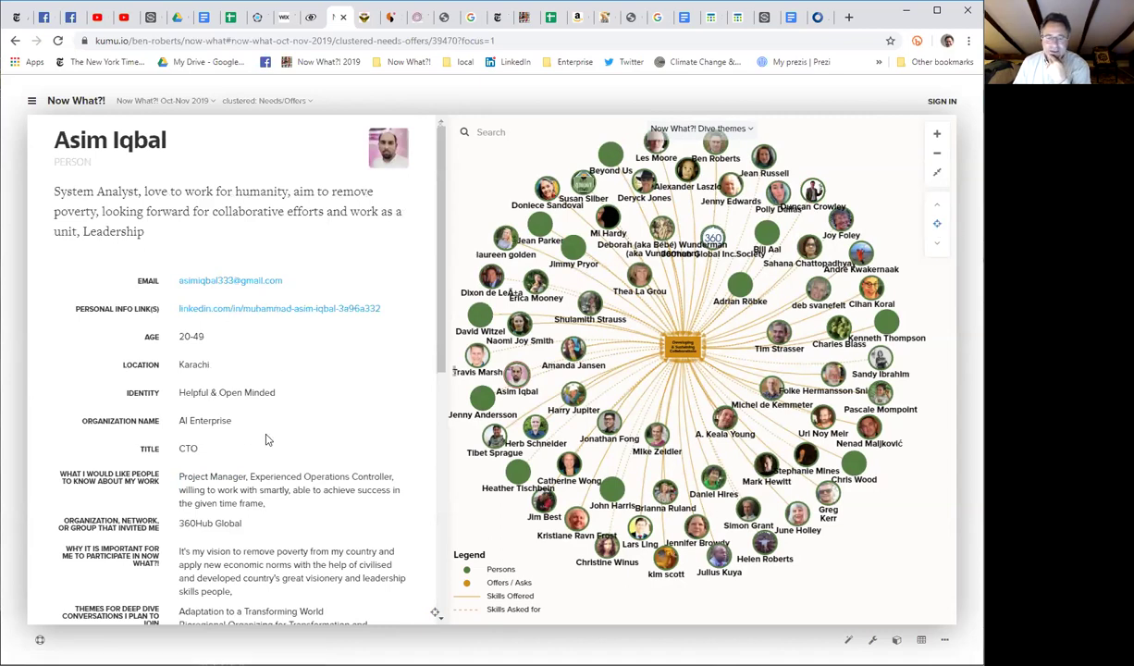
{"action": "scroll", "coordinate": [265, 439], "scroll_direction": "down", "scroll_amount": 3}
{"action": "scroll", "coordinate": [265, 439], "scroll_direction": "up", "scroll_amount": 3}
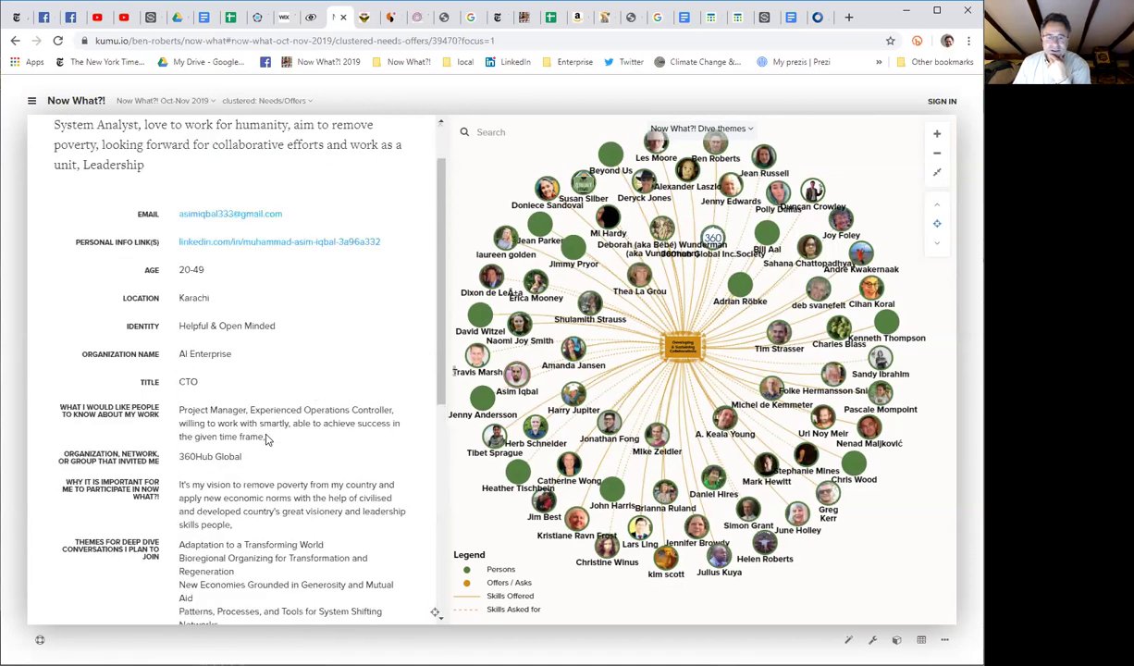
{"action": "scroll", "coordinate": [266, 439], "scroll_direction": "up", "scroll_amount": 1}
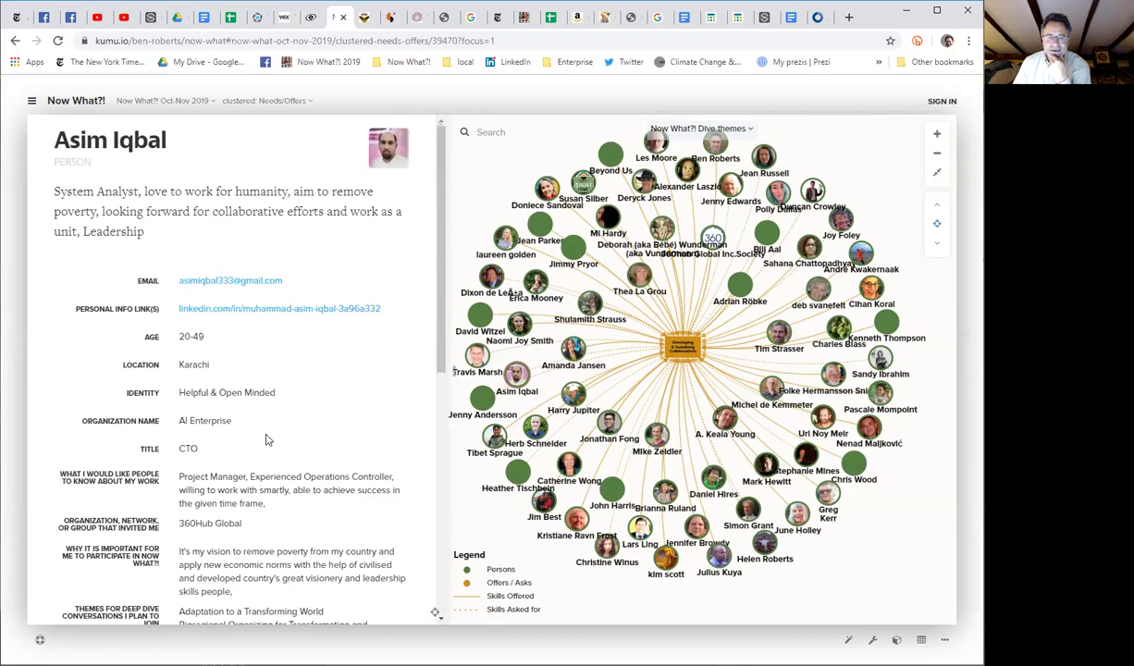
{"action": "scroll", "coordinate": [266, 440], "scroll_direction": "down", "scroll_amount": 5}
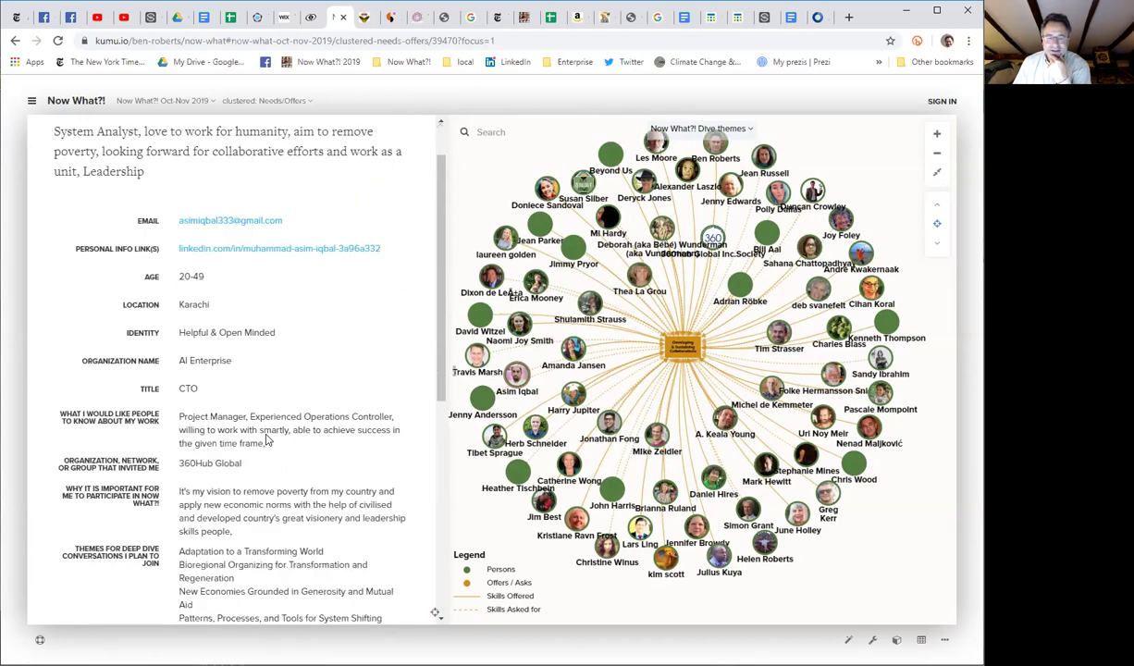
{"action": "scroll", "coordinate": [265, 433], "scroll_direction": "down", "scroll_amount": 1}
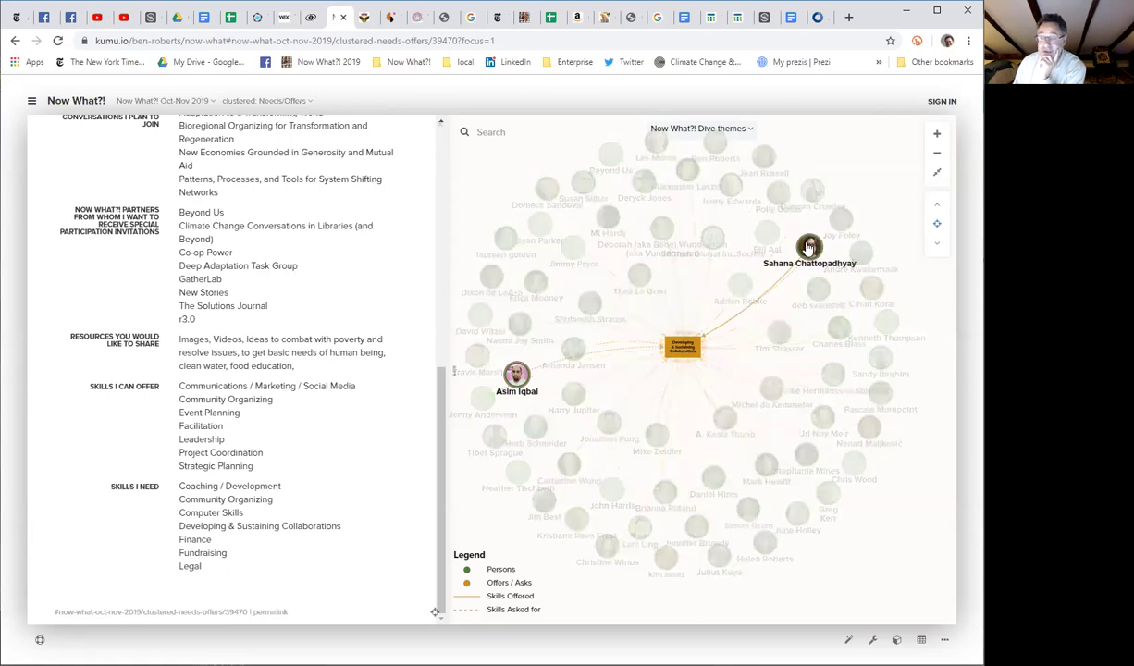
Open the profile of the Proteeti Consulting founder linked to Developing & Sustaining Collaborations.
{"action": "left_click", "coordinate": [809, 248]}
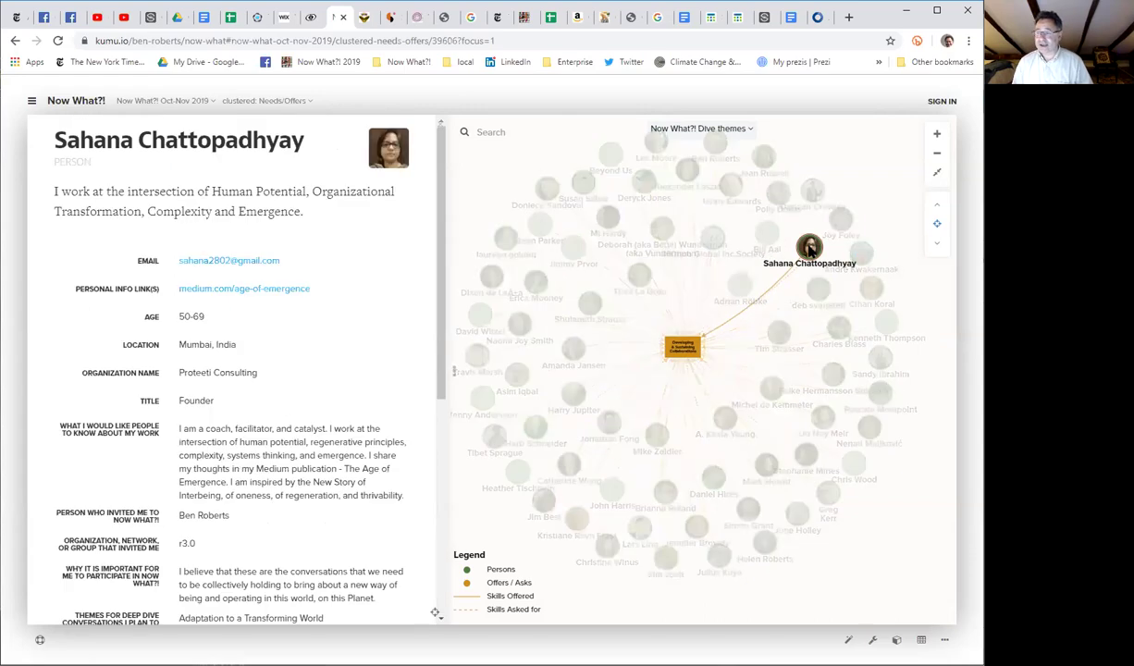